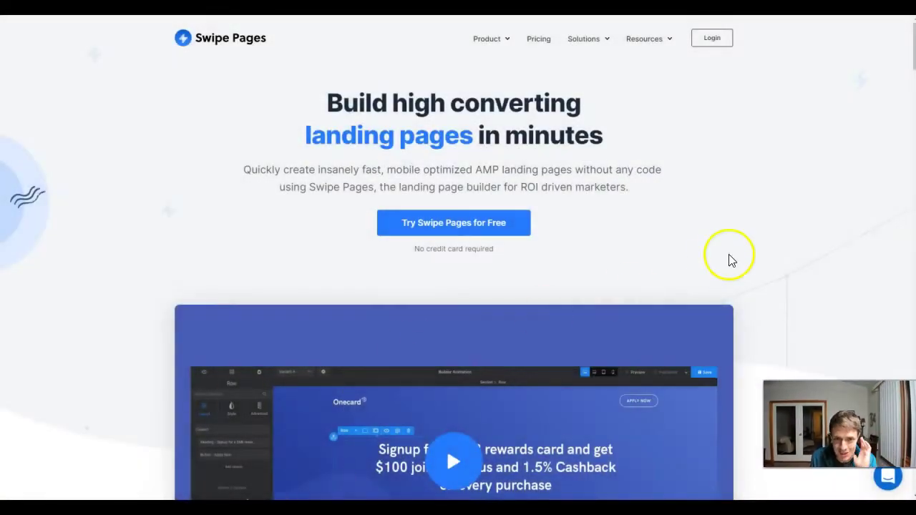
- Sign in to Swipe Pages to reach the Pages dashboard listing 9 landing pages
{"action": "left_click", "coordinate": [729, 43]}
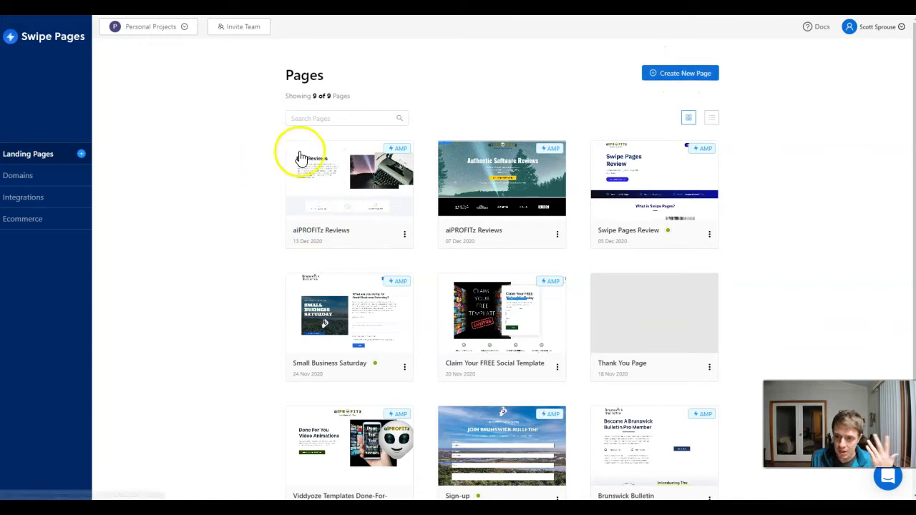
- Open Variant A of aiPROFITz Reviews in the builder and select the Real Reviews paragraph
{"action": "left_click", "coordinate": [352, 176]}
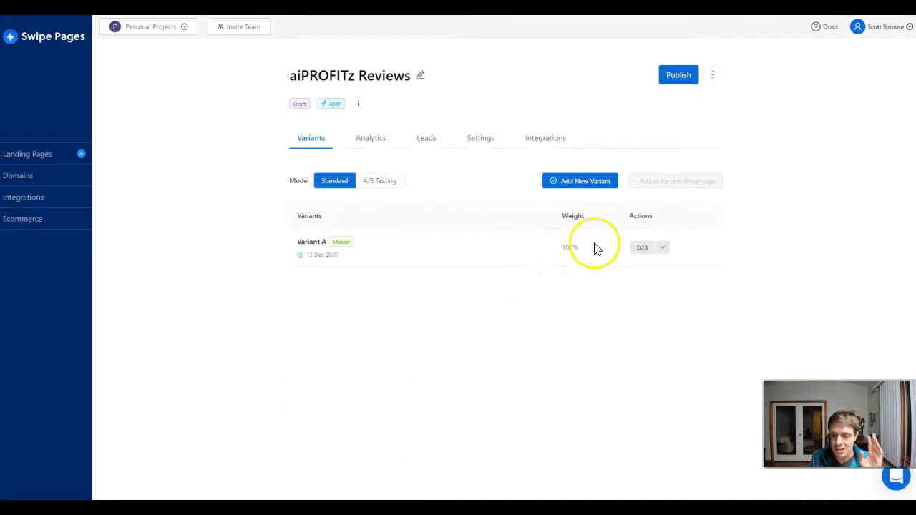
{"action": "left_click", "coordinate": [643, 249]}
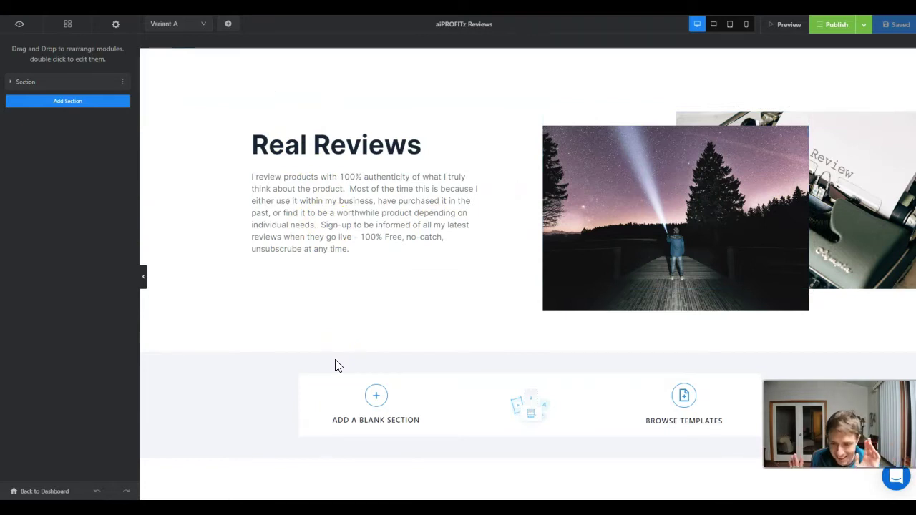
{"action": "left_click", "coordinate": [351, 260]}
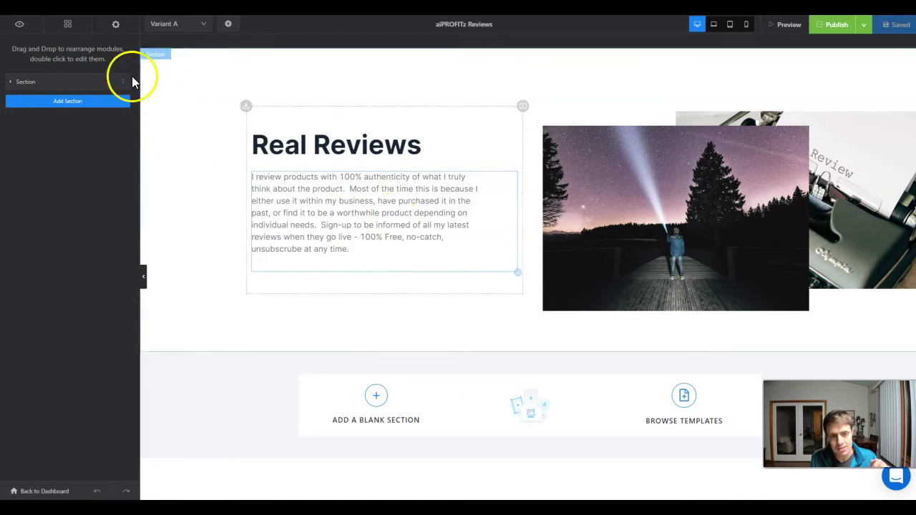
- Drop a Form module under the Real Reviews paragraph and give its step a single Email field
{"action": "left_click", "coordinate": [66, 26]}
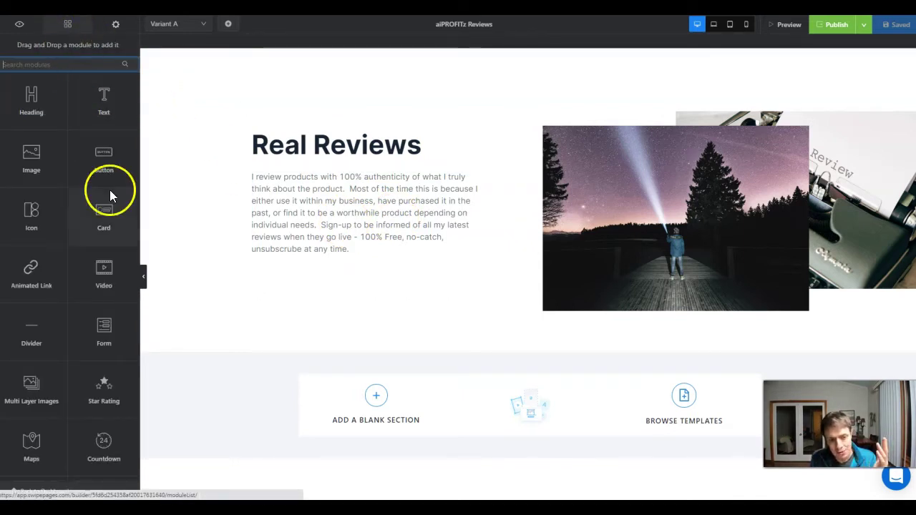
{"action": "left_click_drag", "start_coordinate": [103, 328], "coordinate": [322, 262]}
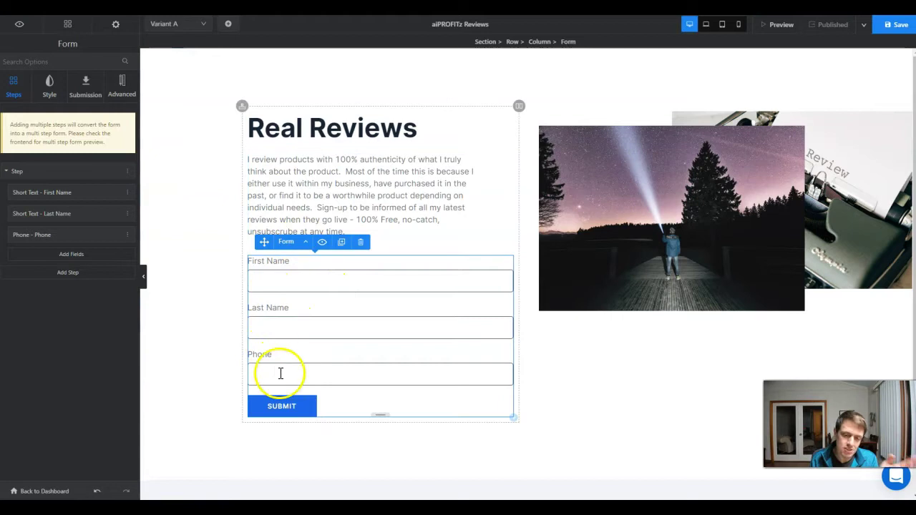
{"action": "left_click", "coordinate": [129, 175]}
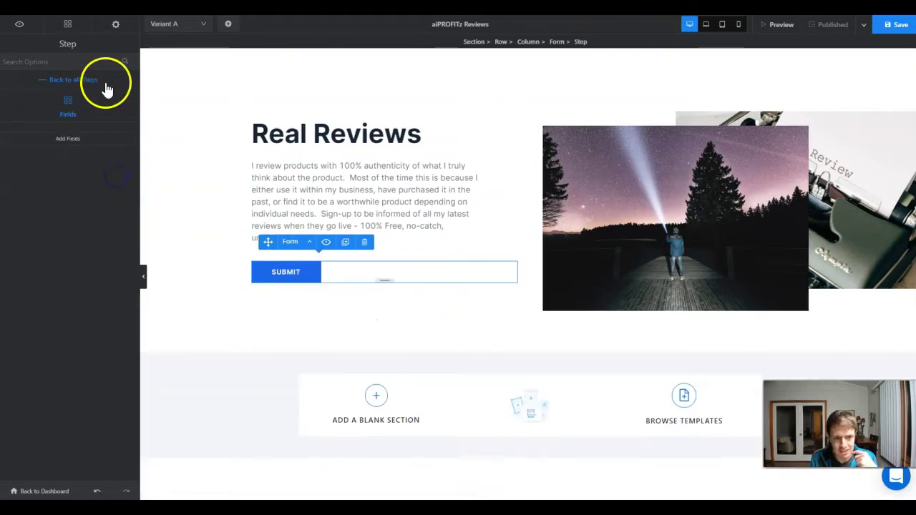
{"action": "left_click", "coordinate": [71, 139]}
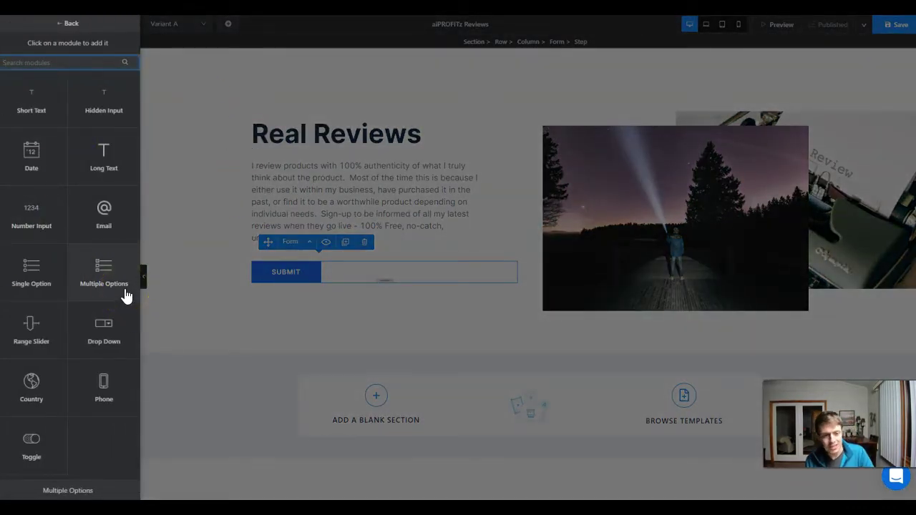
{"action": "left_click", "coordinate": [108, 209]}
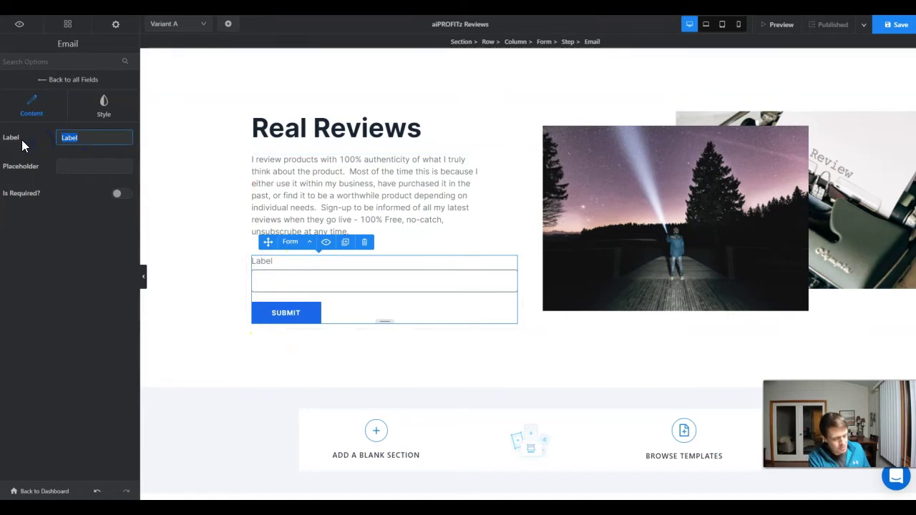
- Label the email field 'What's your best email?', clear its placeholder and mark it required
{"action": "type", "text": "What's your best "}
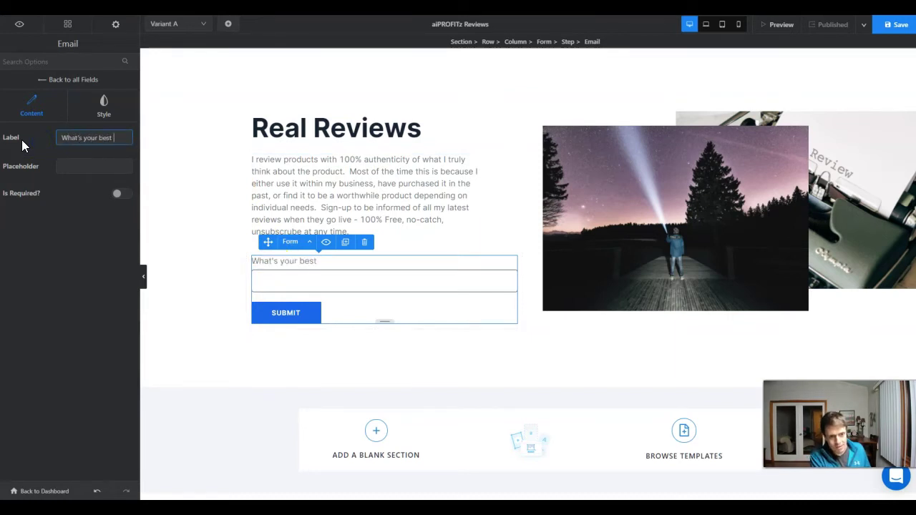
{"action": "type", "text": "email?"}
{"action": "left_click", "coordinate": [54, 164]}
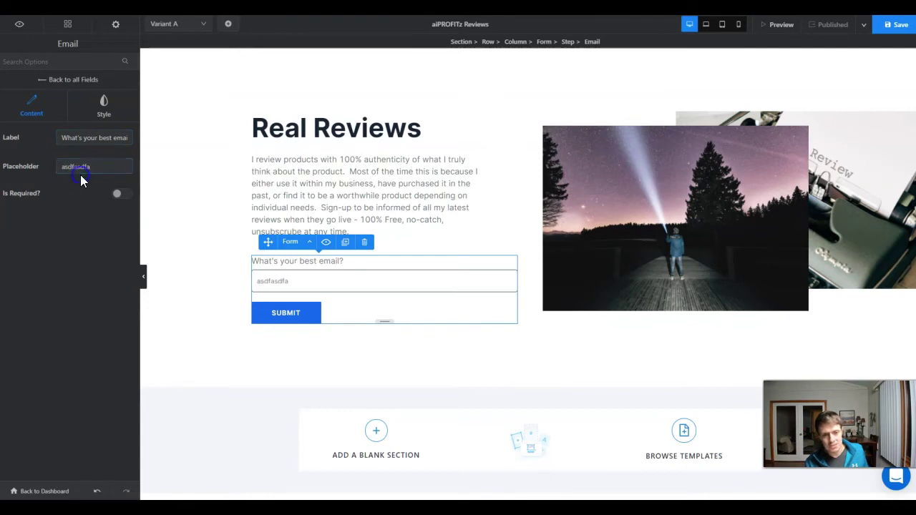
{"action": "double_click", "coordinate": [82, 171]}
{"action": "key", "text": "BackSpace"}
{"action": "left_click", "coordinate": [118, 197]}
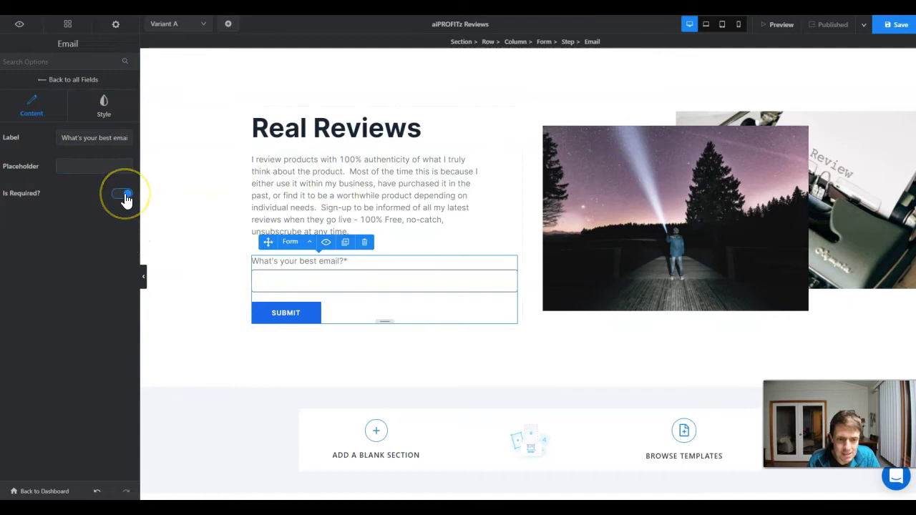
{"action": "left_click", "coordinate": [117, 123]}
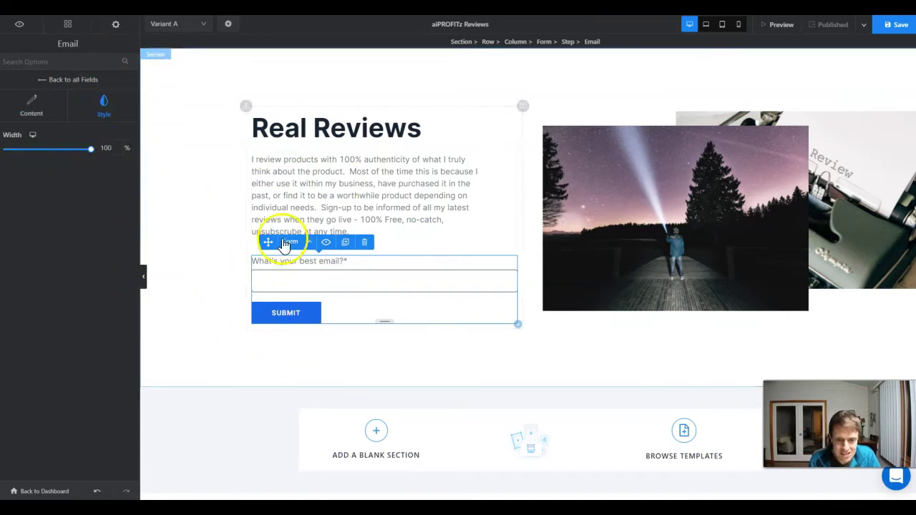
{"action": "left_click", "coordinate": [45, 81]}
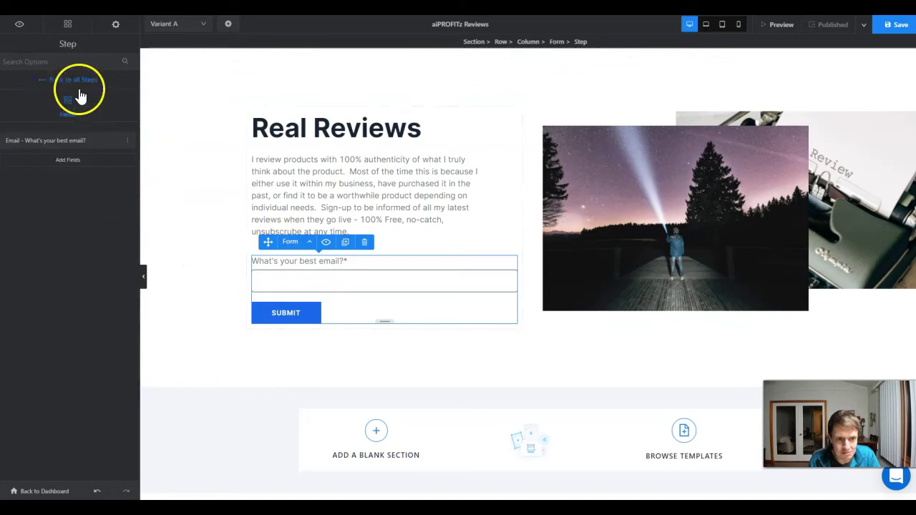
{"action": "left_click", "coordinate": [287, 311]}
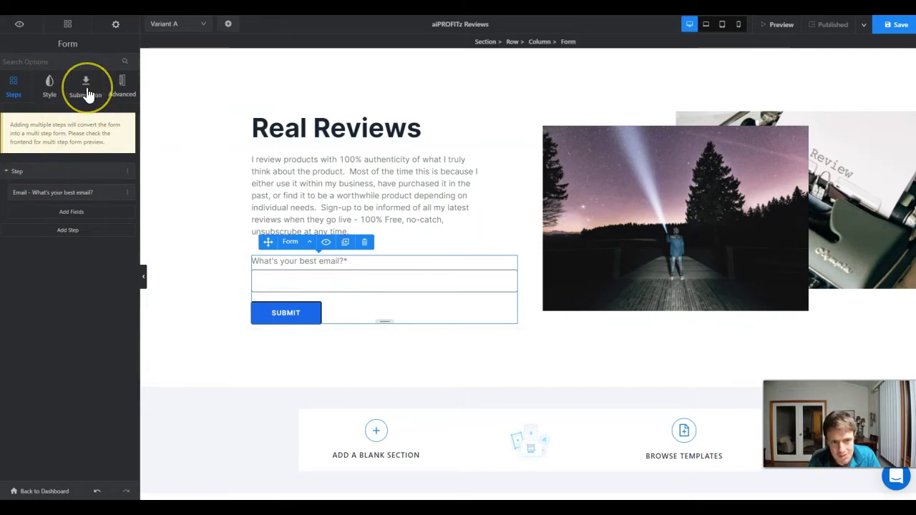
- Set the form's primary colour to black in its style settings
{"action": "left_click", "coordinate": [47, 88]}
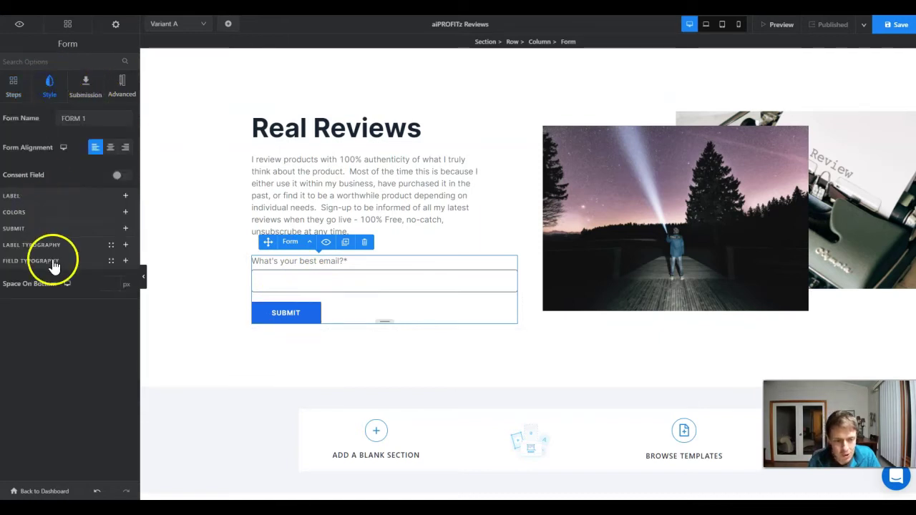
{"action": "left_click", "coordinate": [24, 214]}
{"action": "left_click", "coordinate": [113, 234]}
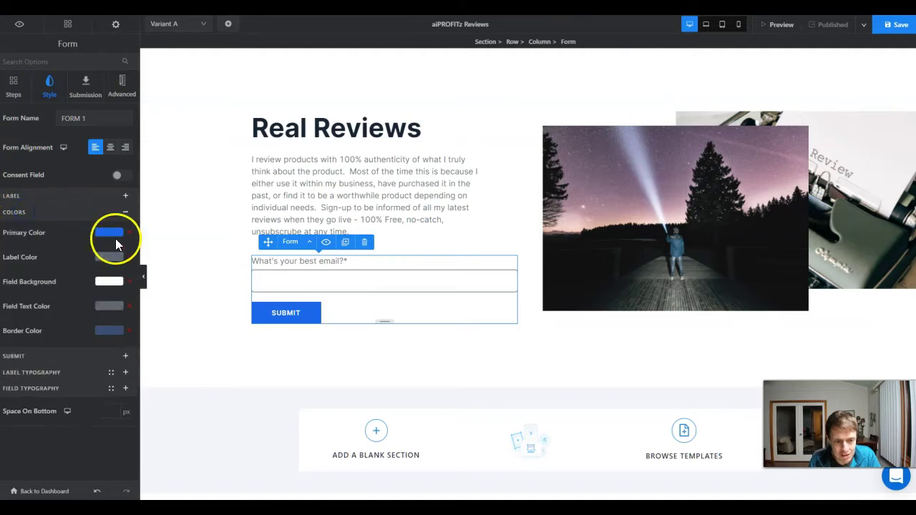
{"action": "left_click", "coordinate": [97, 307]}
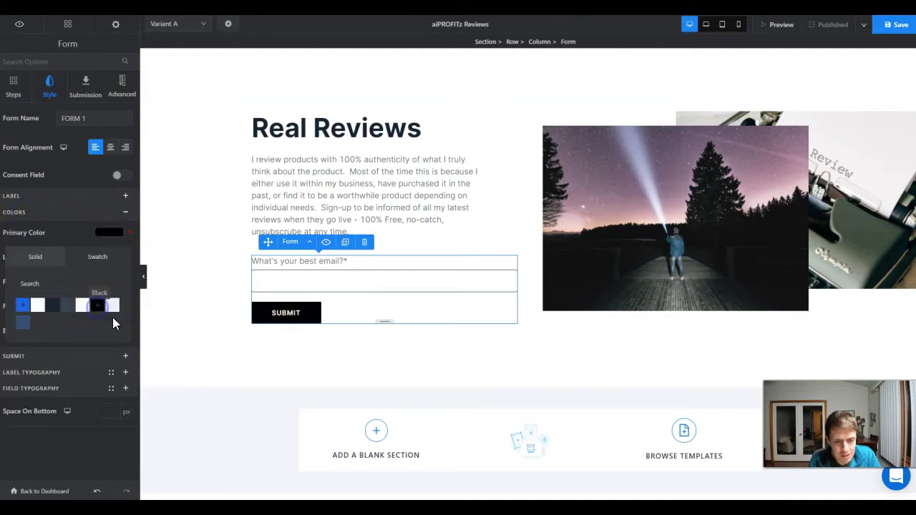
{"action": "left_click", "coordinate": [56, 199]}
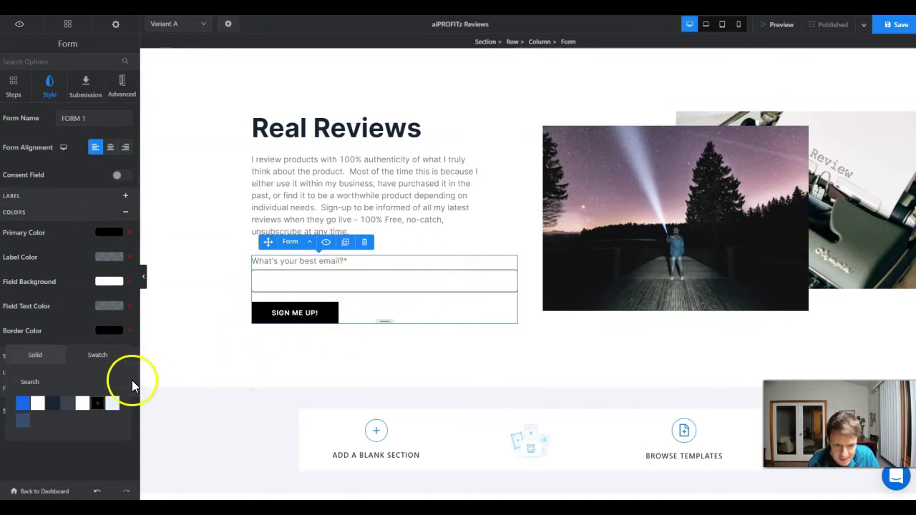
{"action": "left_click", "coordinate": [46, 316]}
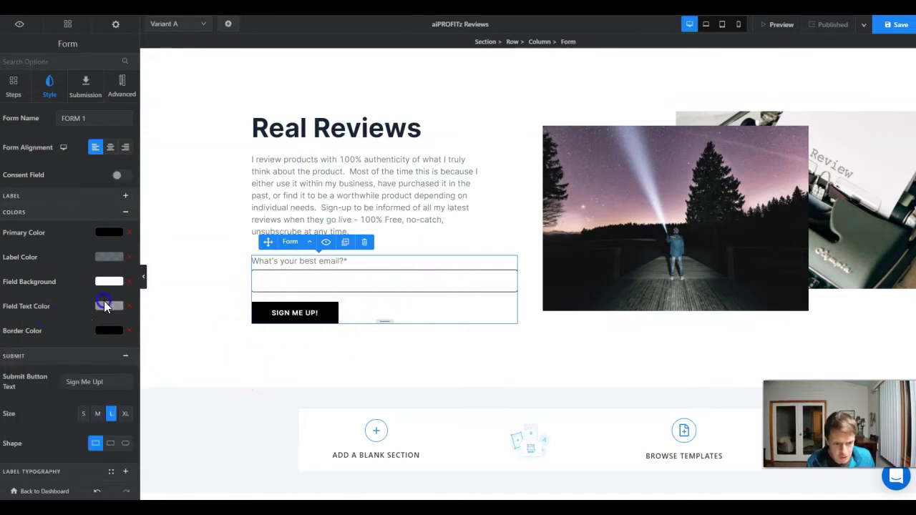
- Adjust the email field colours, settling on a light grey field background
{"action": "left_click", "coordinate": [105, 306]}
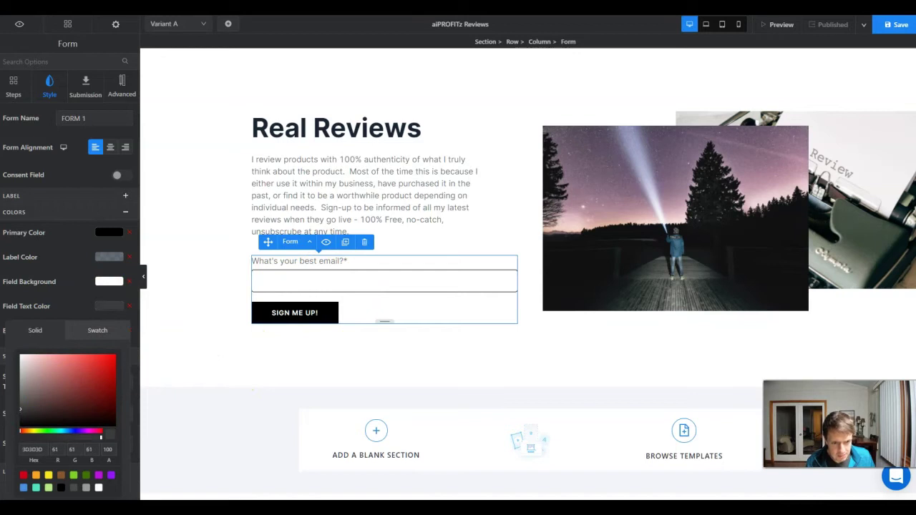
{"action": "left_click", "coordinate": [109, 282]}
{"action": "left_click", "coordinate": [109, 282]}
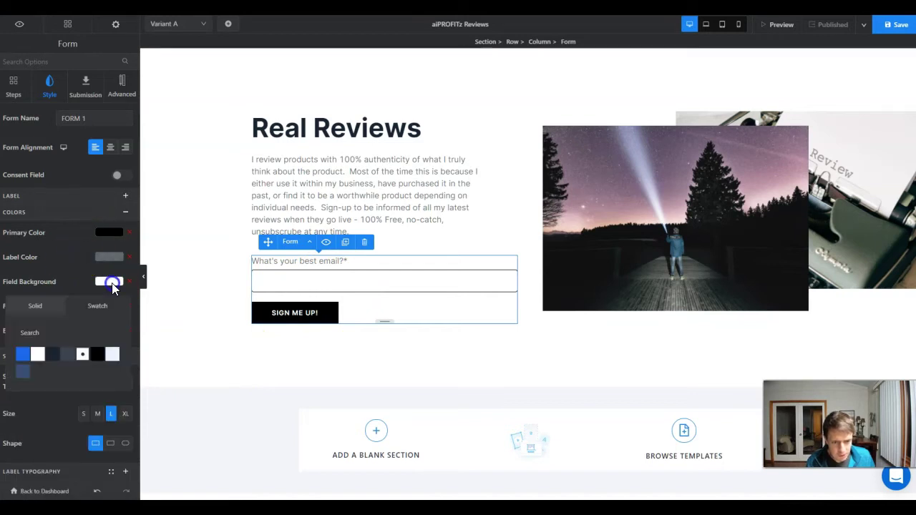
{"action": "left_click", "coordinate": [65, 356]}
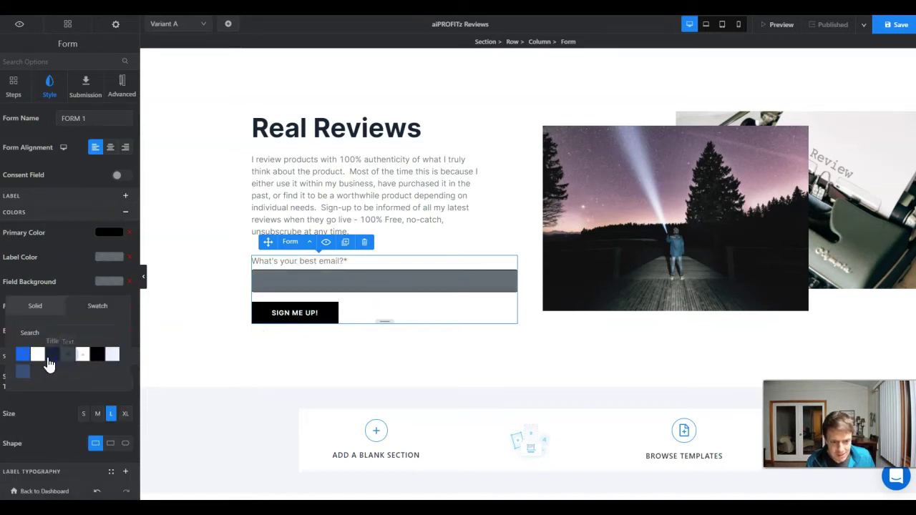
{"action": "left_click", "coordinate": [37, 356]}
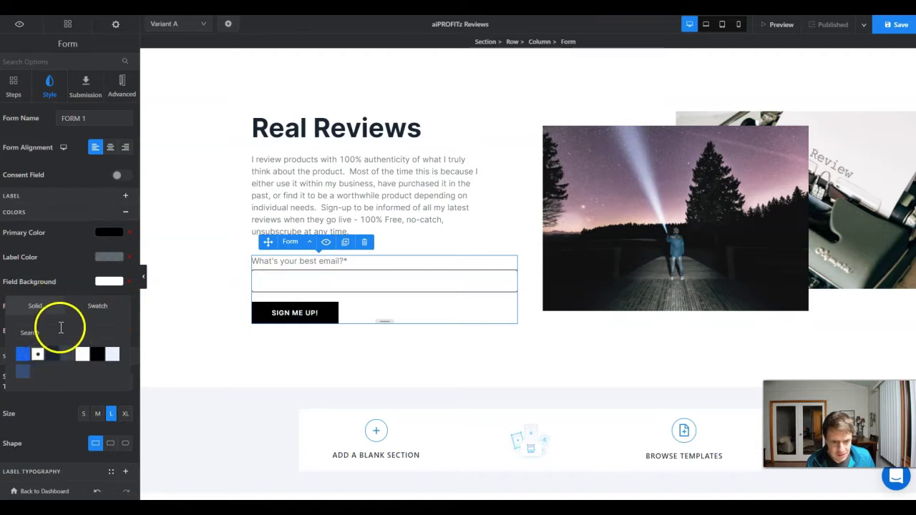
{"action": "left_click", "coordinate": [36, 306]}
{"action": "left_click_drag", "start_coordinate": [29, 349], "coordinate": [7, 347]}
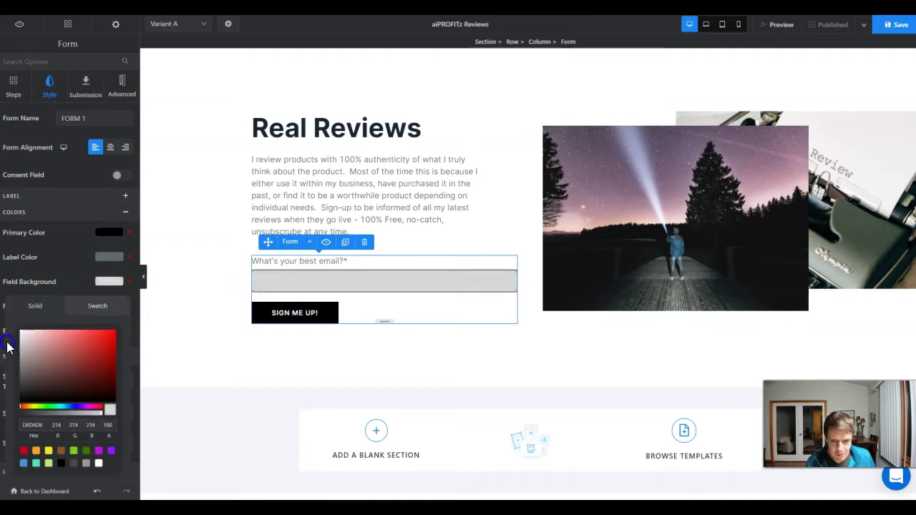
{"action": "left_click", "coordinate": [76, 267]}
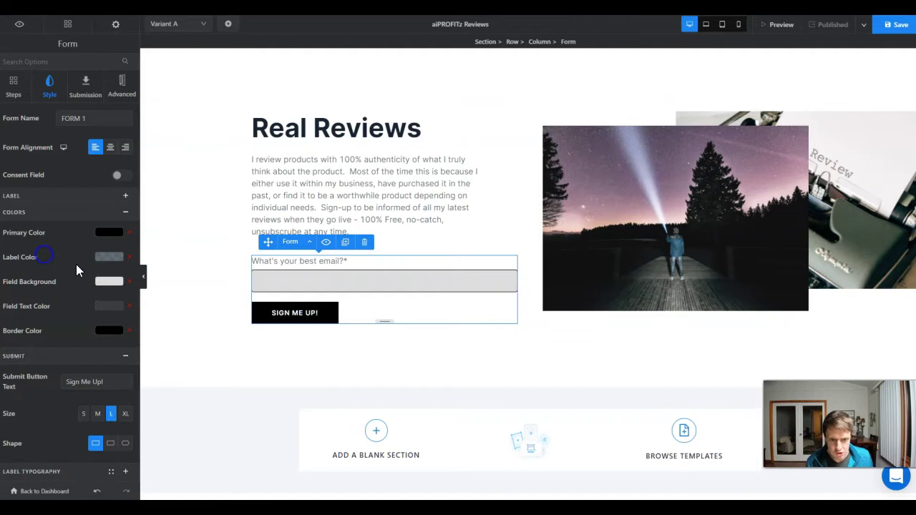
- Test typing in the email field, then select the signup form on the canvas
{"action": "left_click", "coordinate": [287, 281]}
{"action": "type", "text": "adsgfsfgs"}
{"action": "key", "text": "BackSpace"}
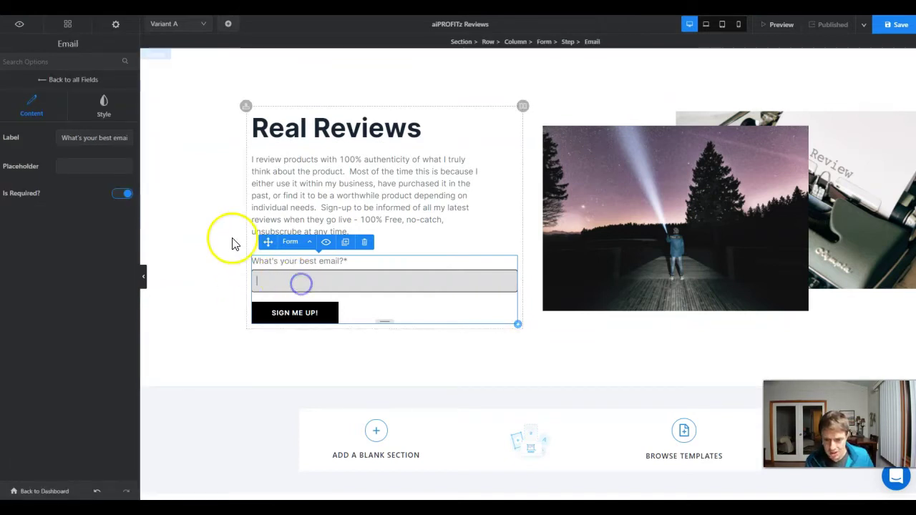
{"action": "left_click", "coordinate": [221, 227]}
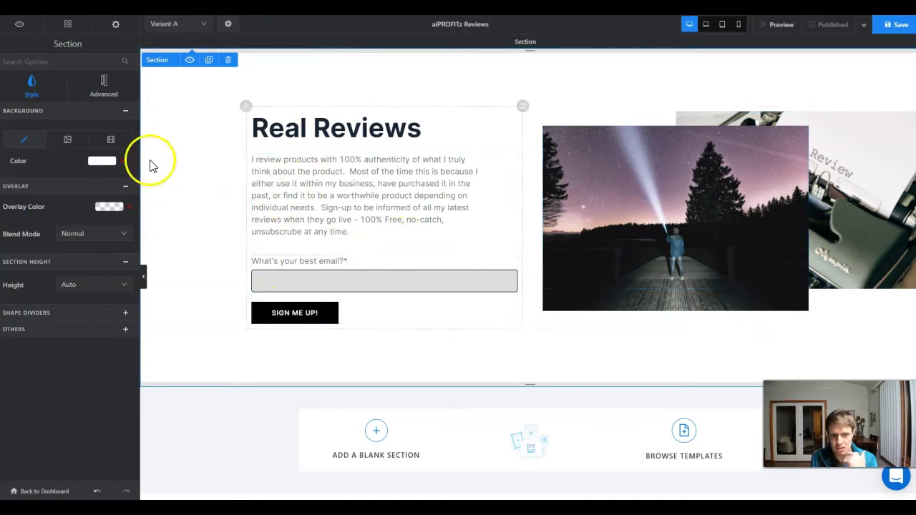
{"action": "left_click", "coordinate": [322, 320]}
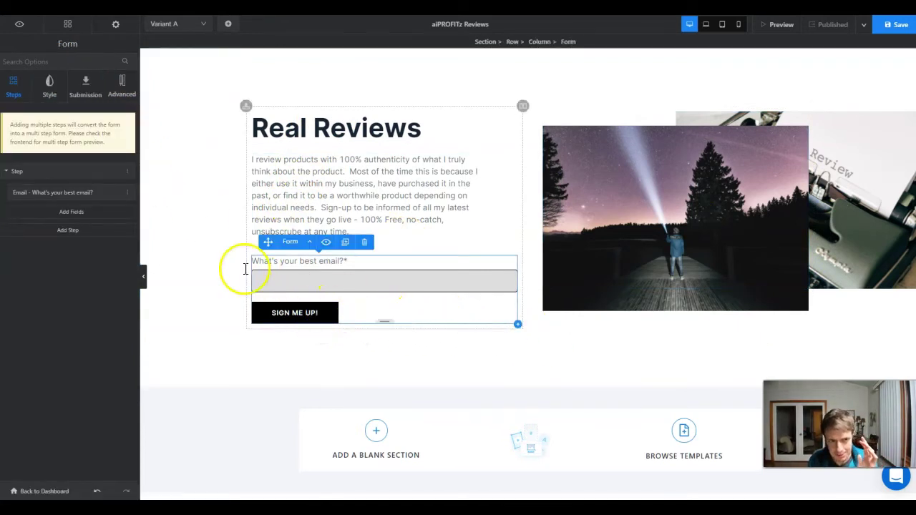
- Keep Redirect as submission type, set the thank-you message to 'Thank You For Signing Up!', and save
{"action": "left_click", "coordinate": [85, 94]}
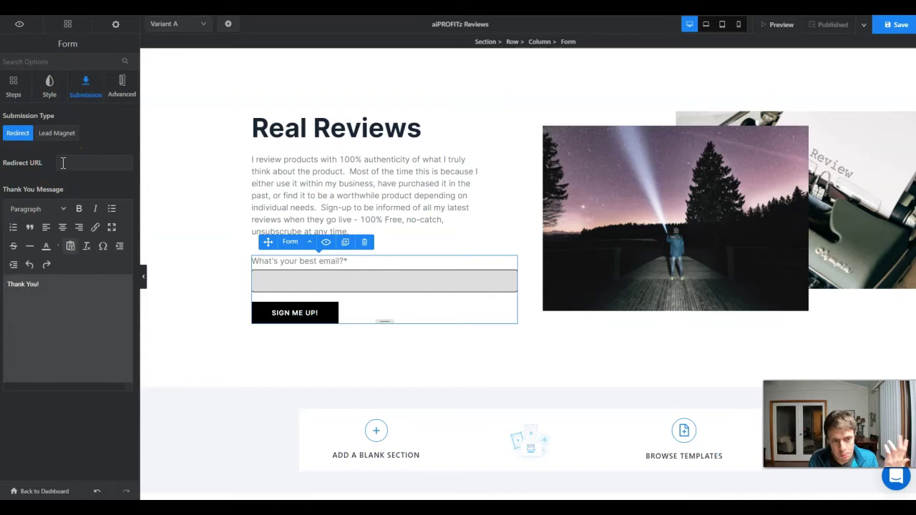
{"action": "left_click", "coordinate": [60, 136]}
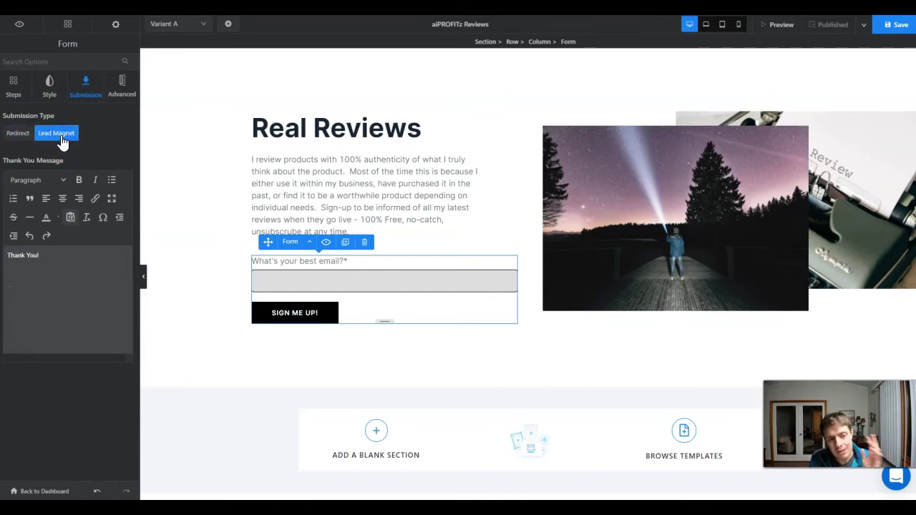
{"action": "left_click", "coordinate": [29, 136]}
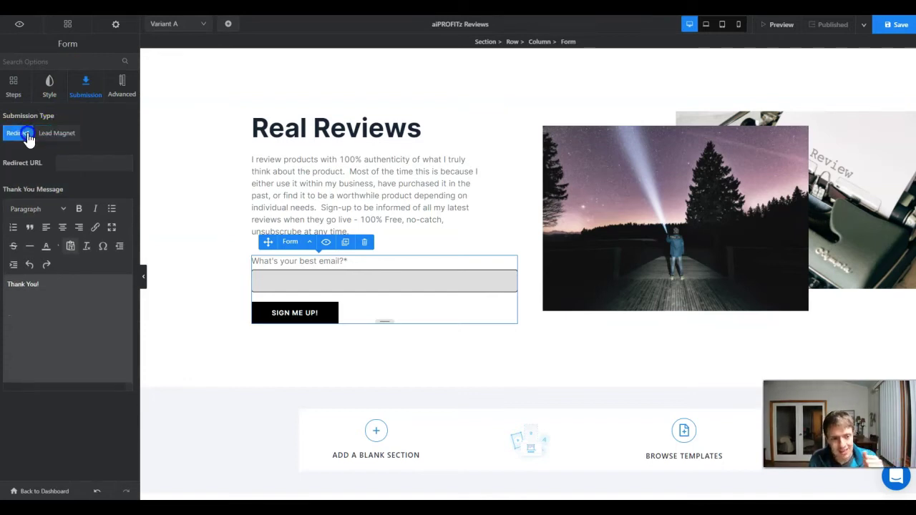
{"action": "left_click", "coordinate": [92, 162]}
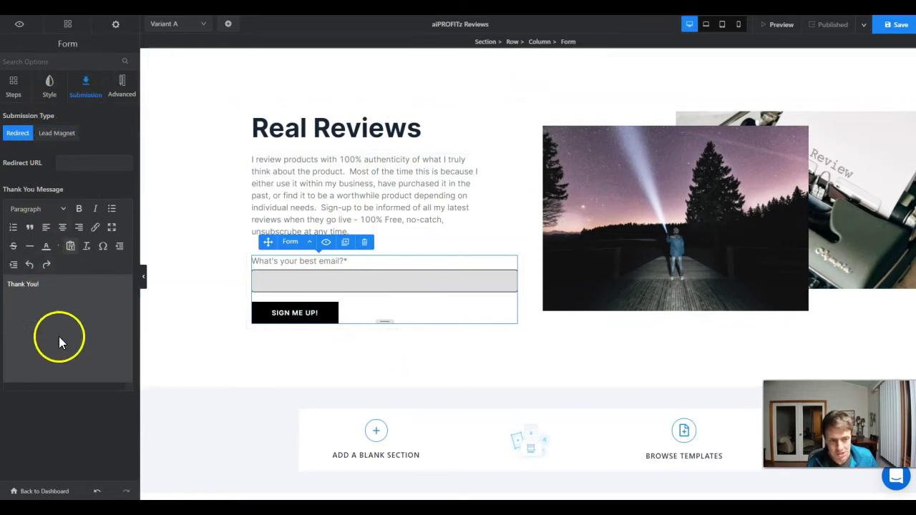
{"action": "left_click", "coordinate": [34, 284]}
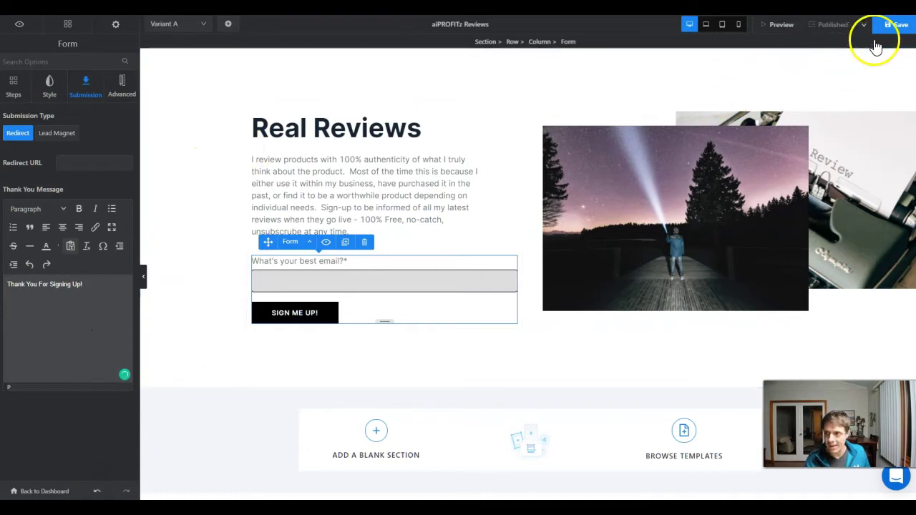
{"action": "left_click", "coordinate": [897, 28]}
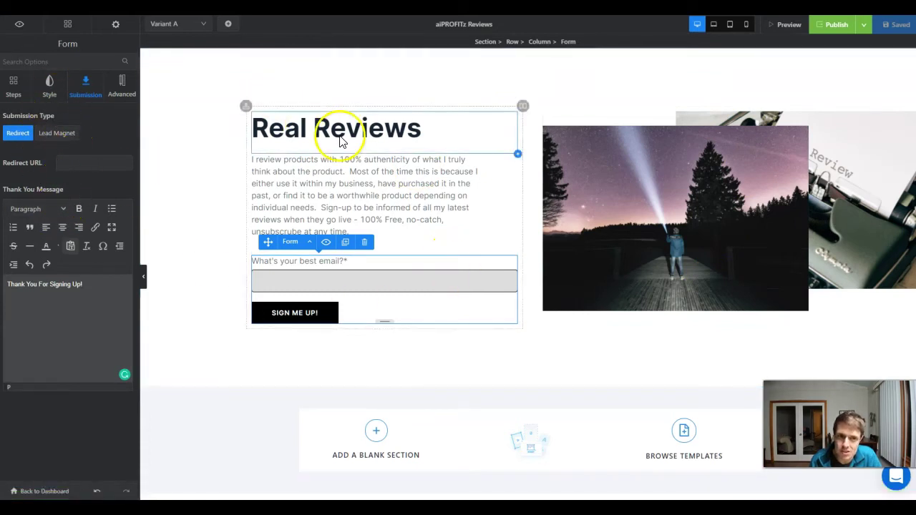
- Publish the page under Your Domain with review.aiprofitz.com selected
{"action": "left_click", "coordinate": [838, 27]}
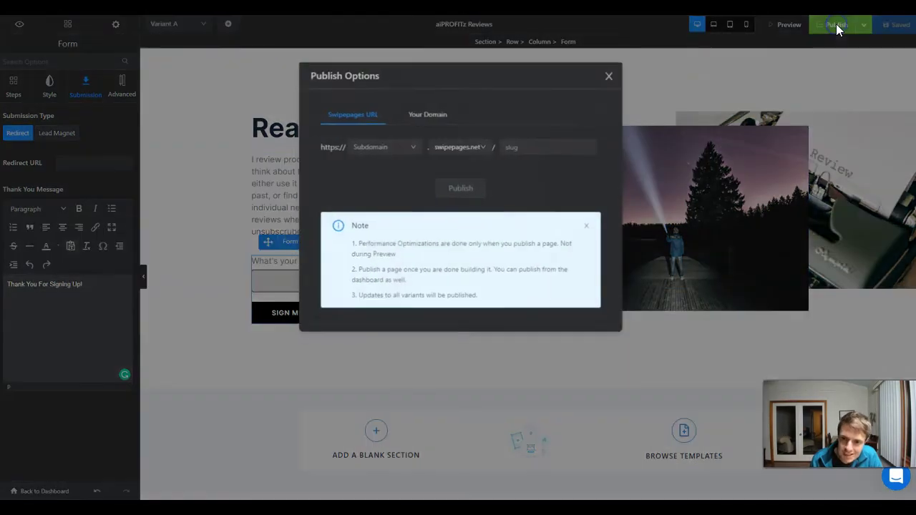
{"action": "left_click", "coordinate": [428, 116]}
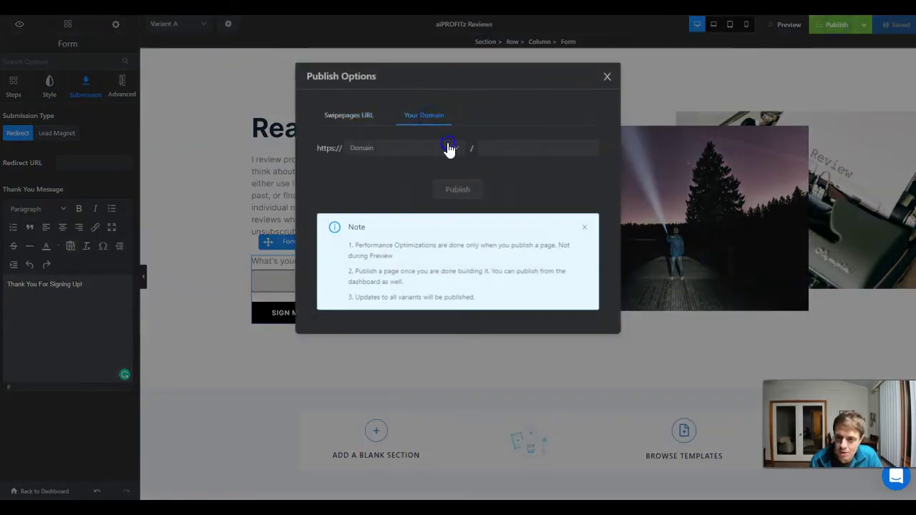
{"action": "left_click", "coordinate": [448, 147]}
{"action": "left_click", "coordinate": [392, 197]}
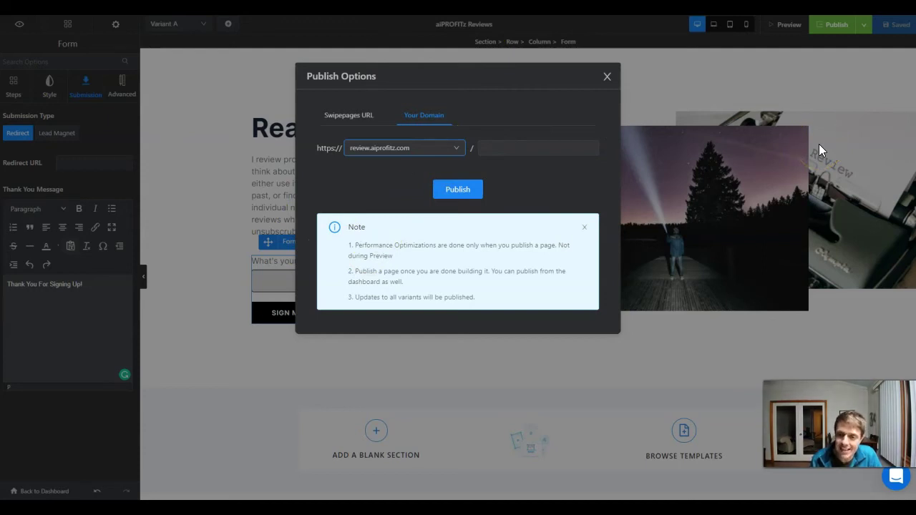
{"action": "left_click", "coordinate": [463, 194]}
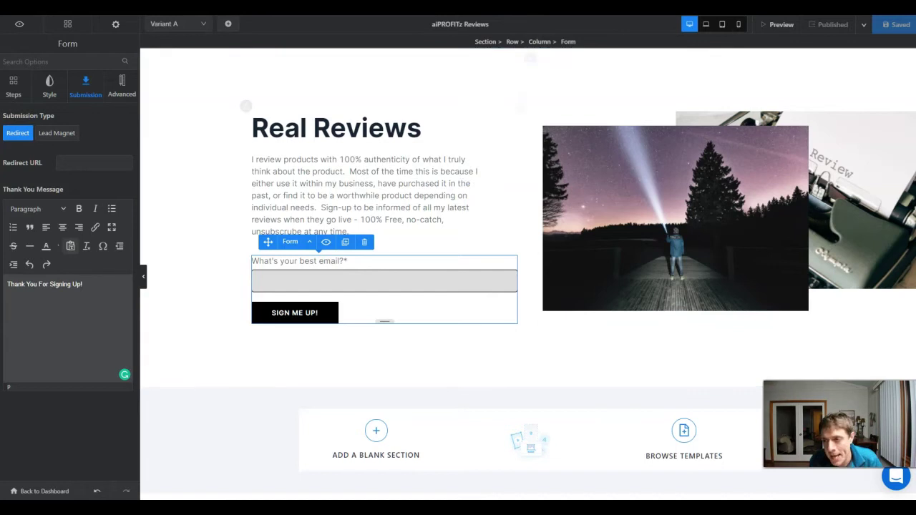
- Load review.aiprofitz.com in a Chrome incognito window to check it, then minimize that window
{"action": "left_click", "coordinate": [903, 8]}
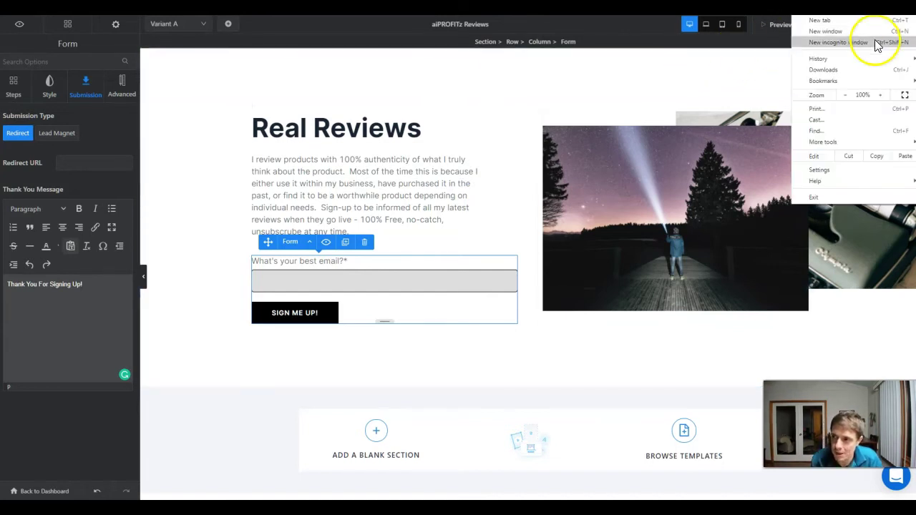
{"action": "left_click", "coordinate": [877, 41]}
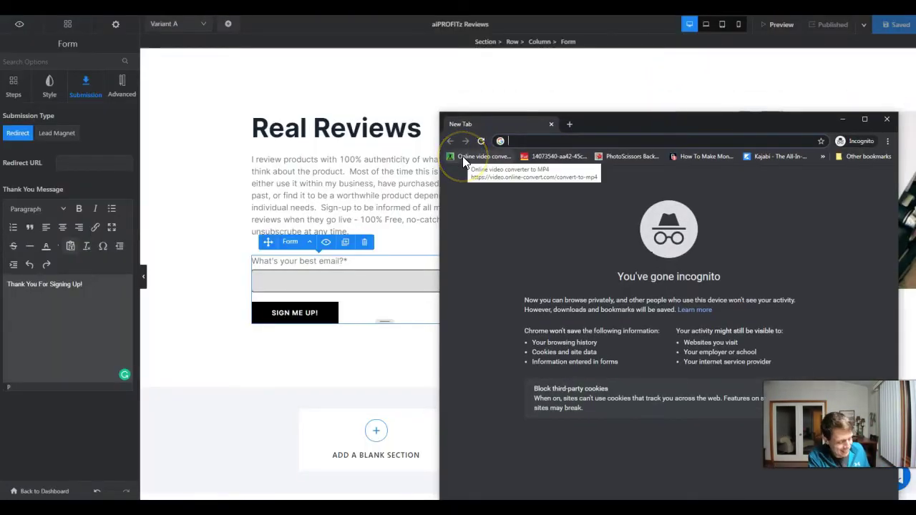
{"action": "type", "text": "review."}
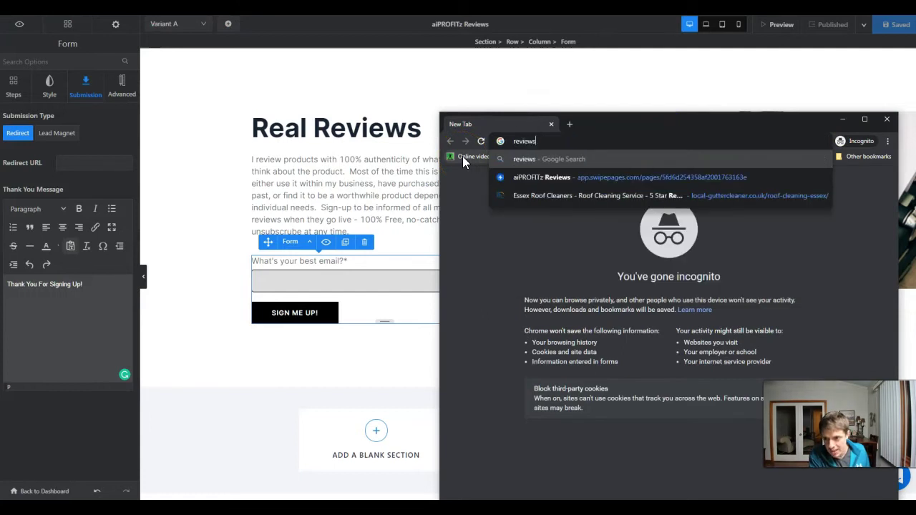
{"action": "type", "text": "aiprofitz.com"}
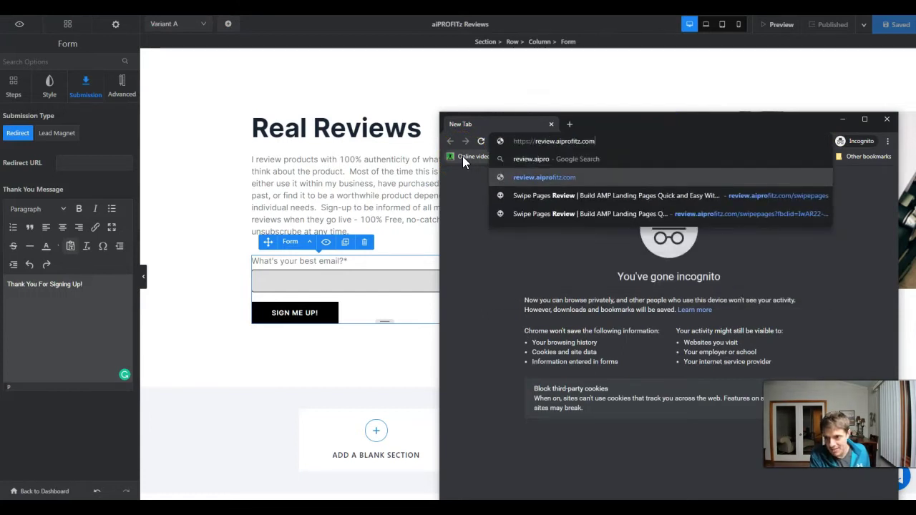
{"action": "key", "text": "Return"}
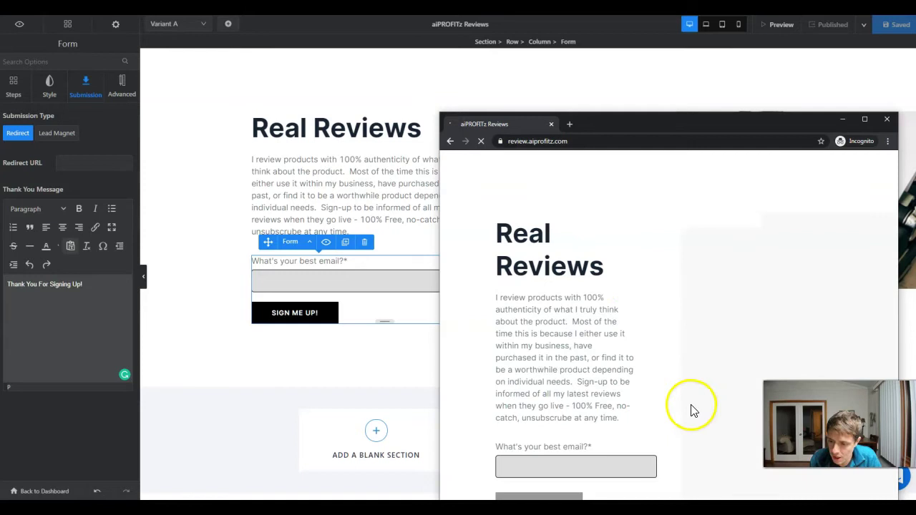
{"action": "left_click_drag", "start_coordinate": [599, 125], "coordinate": [576, 46]}
{"action": "left_click", "coordinate": [818, 41]}
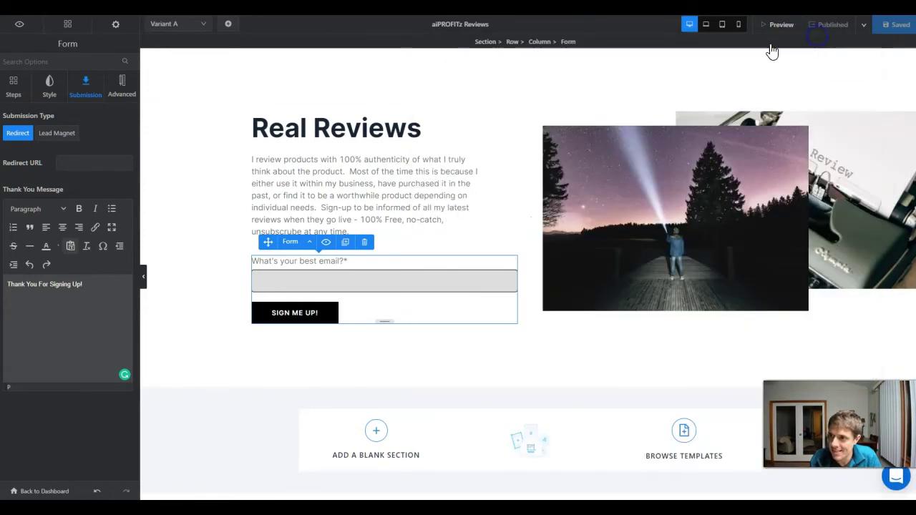
- Return to the aiPROFITz Reviews dashboard and review its analytics and empty leads list
{"action": "left_click", "coordinate": [50, 491]}
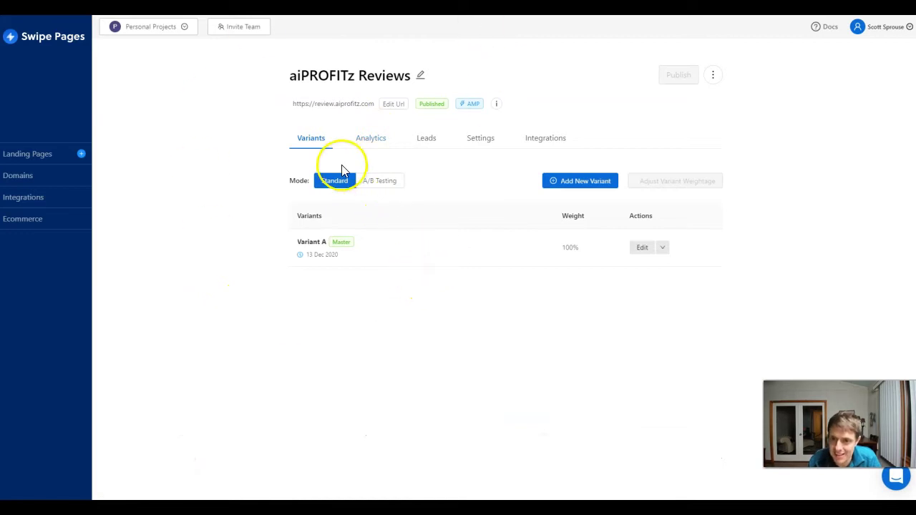
{"action": "left_click", "coordinate": [371, 138]}
{"action": "scroll", "coordinate": [552, 297], "scroll_direction": "down", "scroll_amount": 1}
{"action": "scroll", "coordinate": [551, 297], "scroll_direction": "down", "scroll_amount": 1}
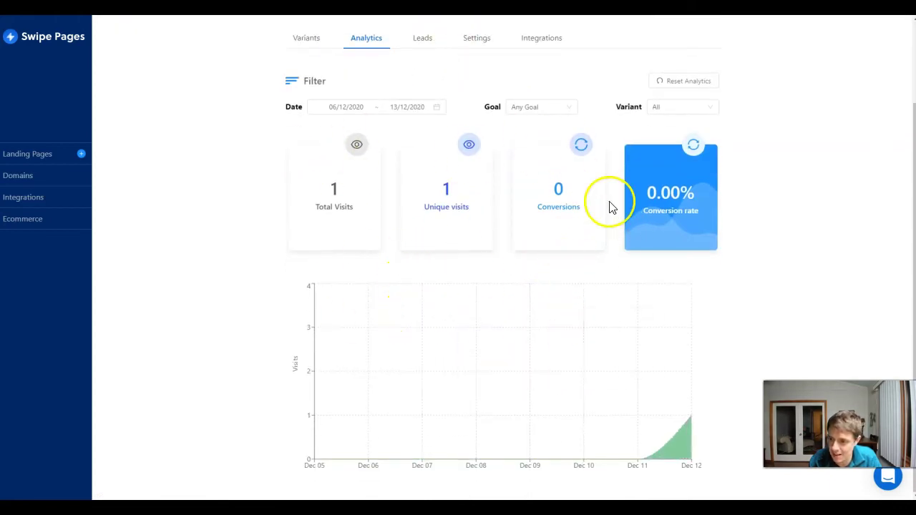
{"action": "scroll", "coordinate": [498, 297], "scroll_direction": "up", "scroll_amount": 2}
{"action": "left_click", "coordinate": [420, 140]}
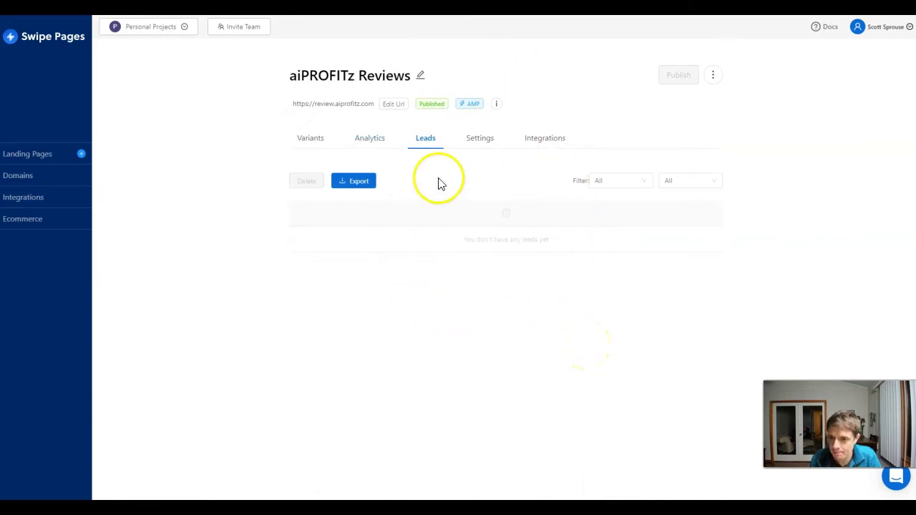
- Open the page's Integrations tab and reload it to show SendFox connected
{"action": "left_click", "coordinate": [545, 138]}
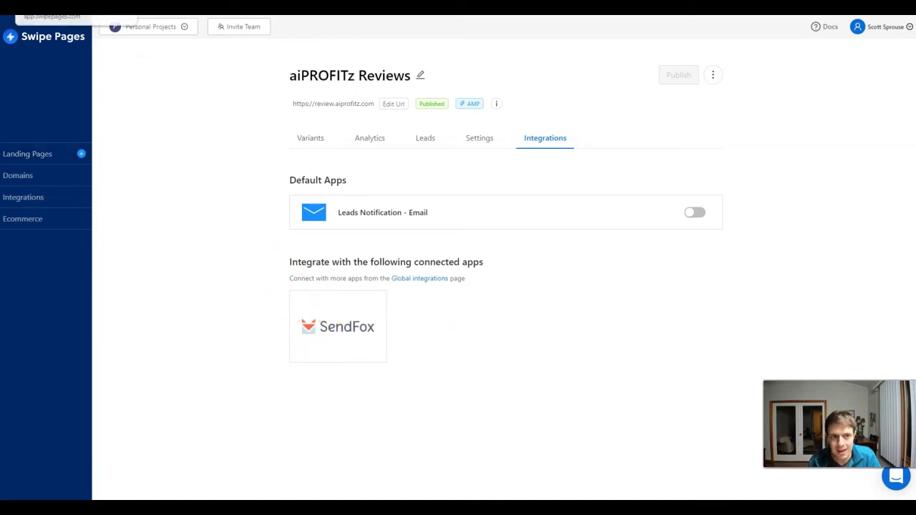
{"action": "right_click", "coordinate": [26, 17]}
{"action": "left_click", "coordinate": [47, 37]}
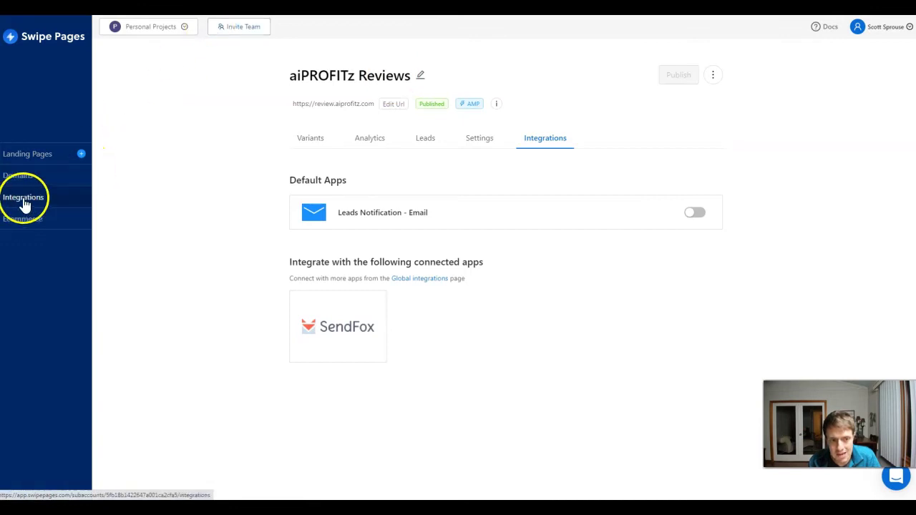
- Browse the account-wide integrations list and close the Connect To MailChimp prompt
{"action": "left_click", "coordinate": [24, 205]}
{"action": "scroll", "coordinate": [66, 237], "scroll_direction": "down", "scroll_amount": 2}
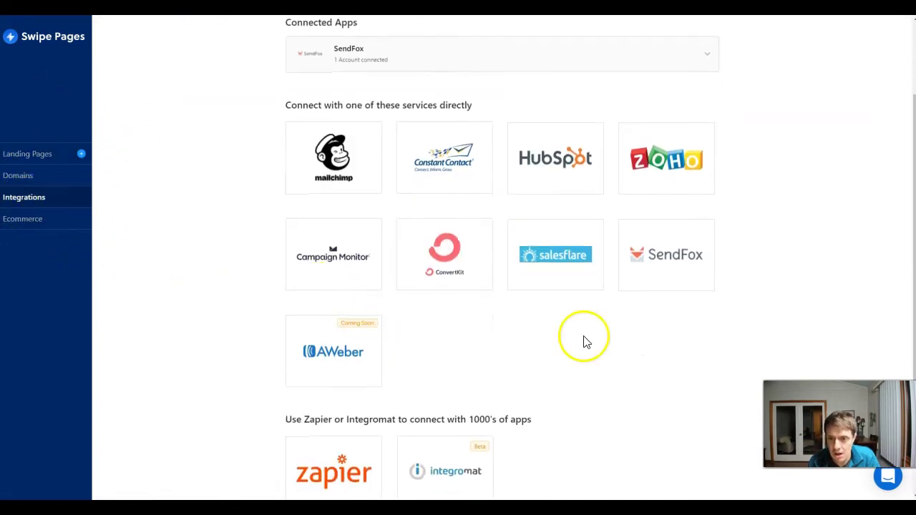
{"action": "scroll", "coordinate": [584, 341], "scroll_direction": "up", "scroll_amount": 1}
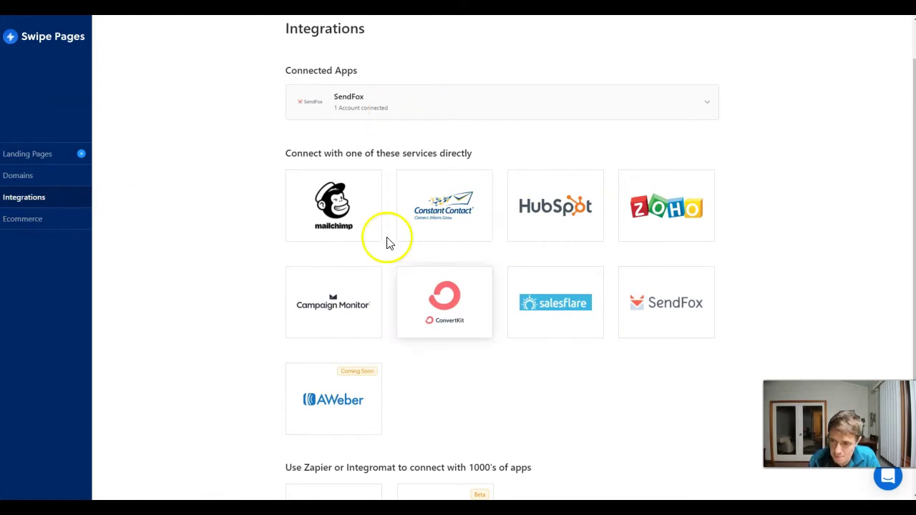
{"action": "scroll", "coordinate": [419, 494], "scroll_direction": "down", "scroll_amount": 2}
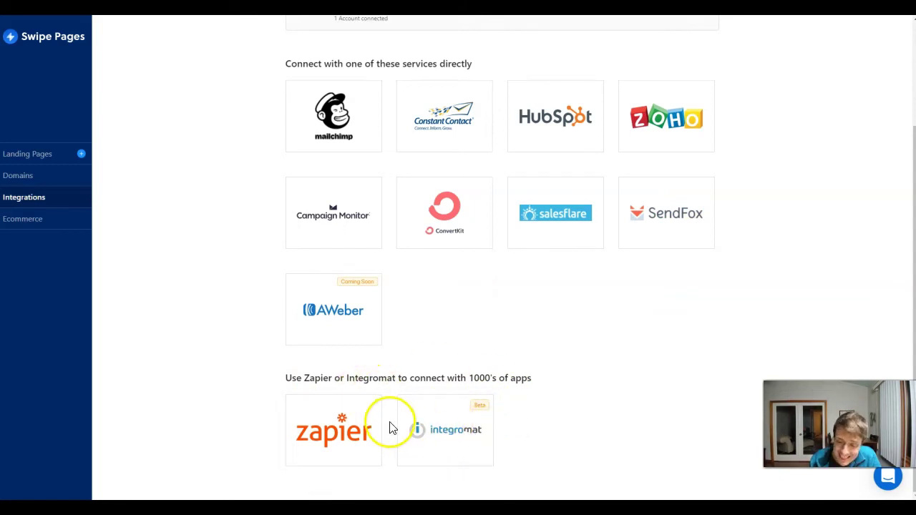
{"action": "scroll", "coordinate": [430, 433], "scroll_direction": "up", "scroll_amount": 2}
{"action": "scroll", "coordinate": [463, 439], "scroll_direction": "down", "scroll_amount": 2}
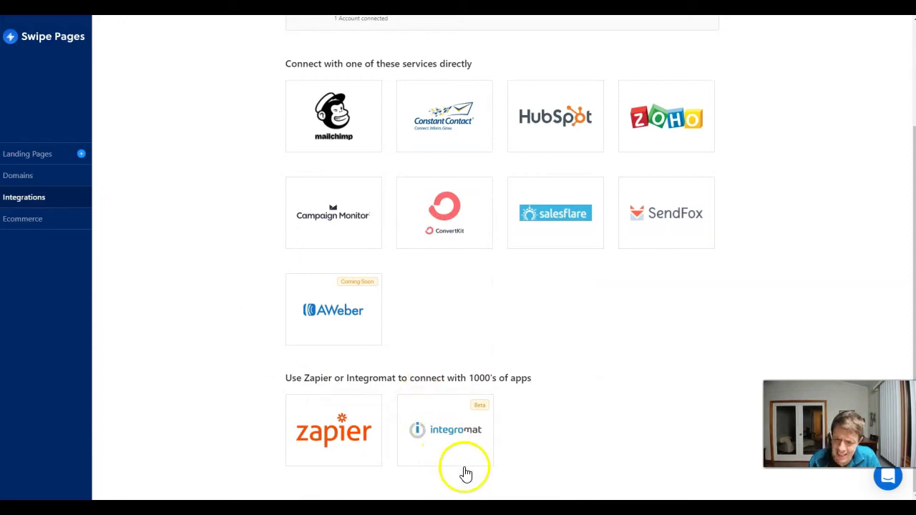
{"action": "scroll", "coordinate": [442, 471], "scroll_direction": "up", "scroll_amount": 2}
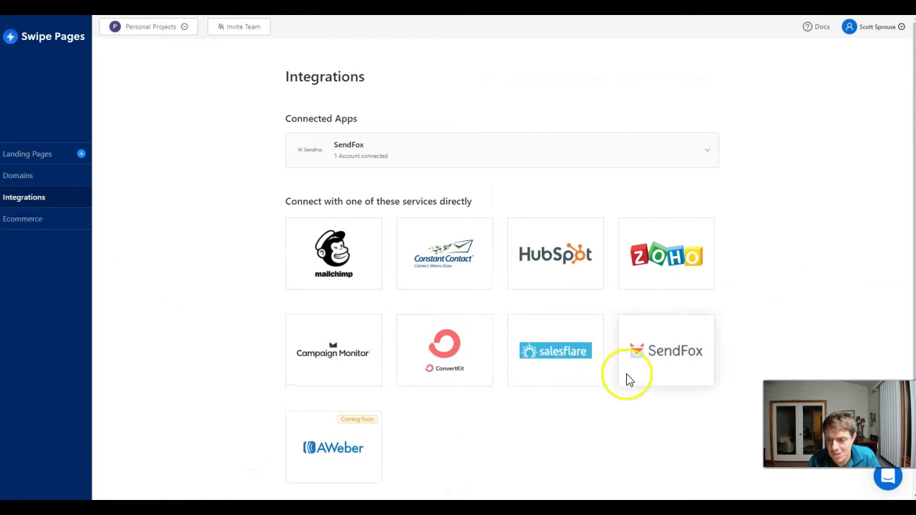
{"action": "left_click", "coordinate": [340, 258]}
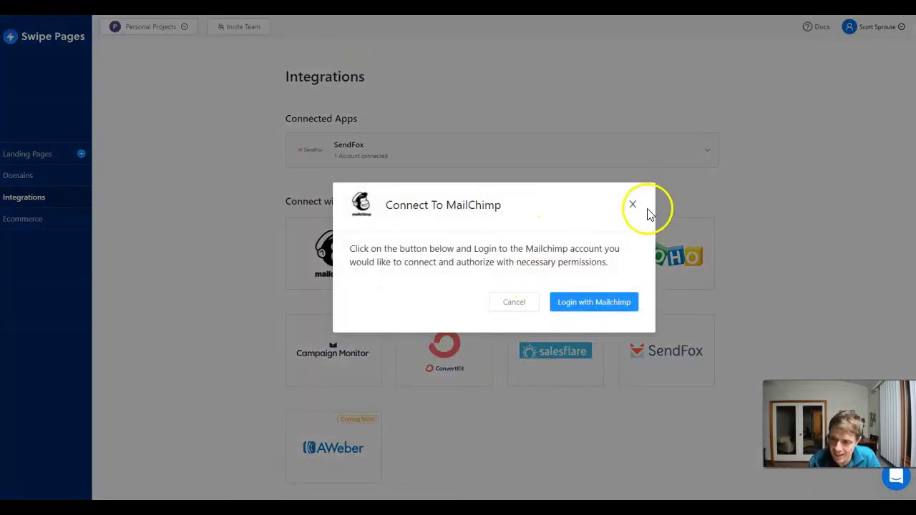
{"action": "left_click", "coordinate": [633, 205]}
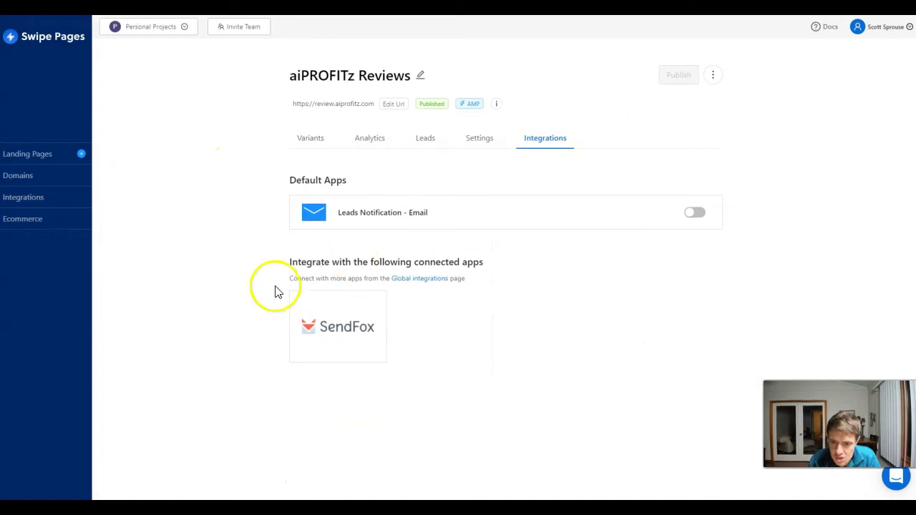
- Connect the form to the SendFox account and aiPROFITz Reviews list, mapping email to Email*
{"action": "left_click", "coordinate": [322, 319]}
{"action": "left_click", "coordinate": [422, 248]}
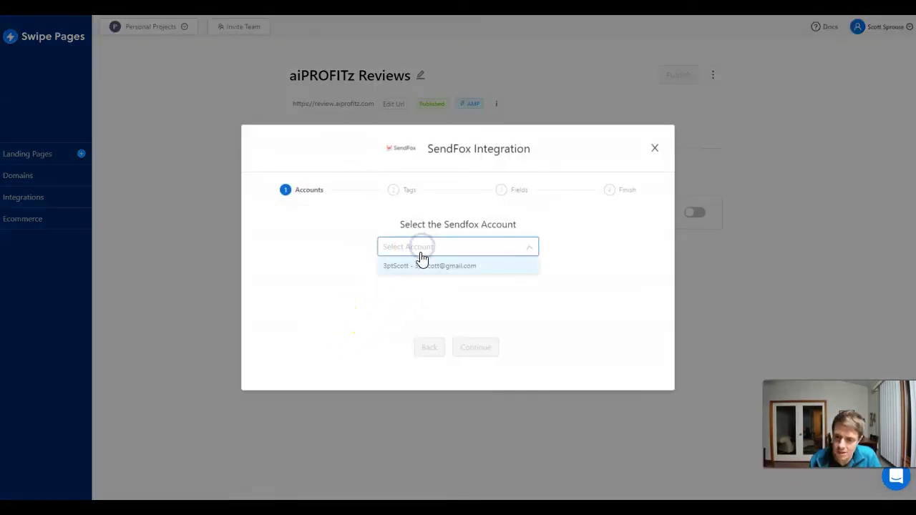
{"action": "left_click", "coordinate": [422, 263]}
{"action": "left_click", "coordinate": [476, 346]}
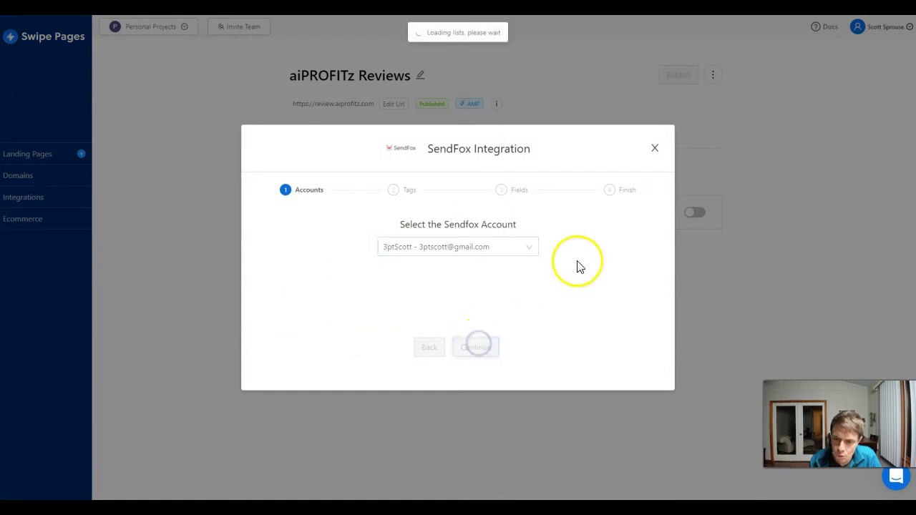
{"action": "left_click", "coordinate": [406, 226]}
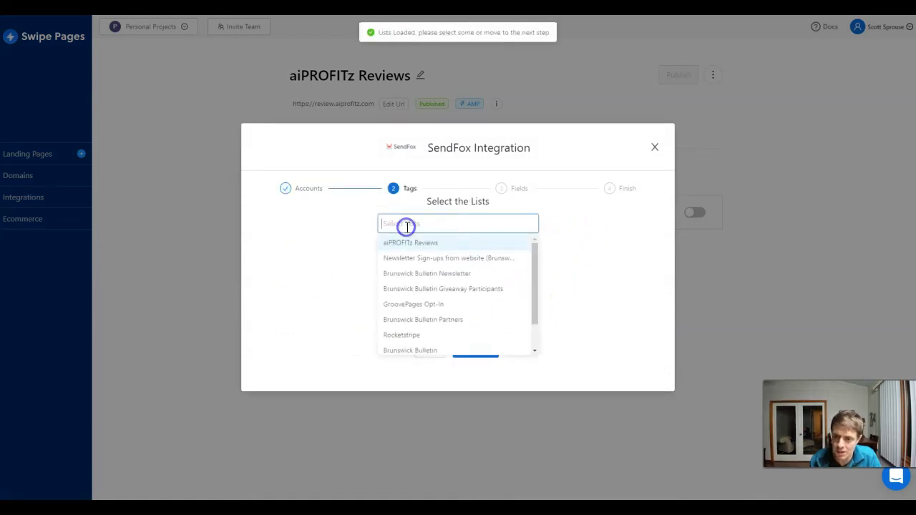
{"action": "left_click", "coordinate": [321, 246]}
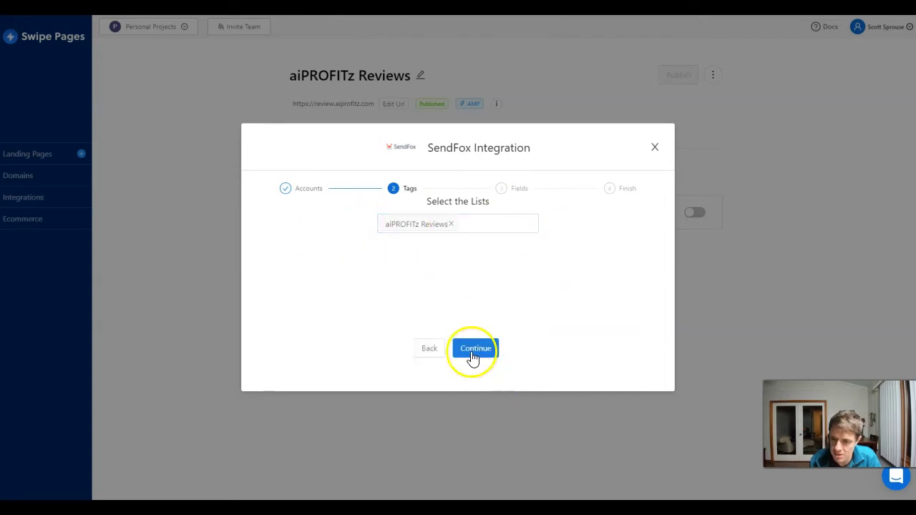
{"action": "left_click", "coordinate": [474, 349]}
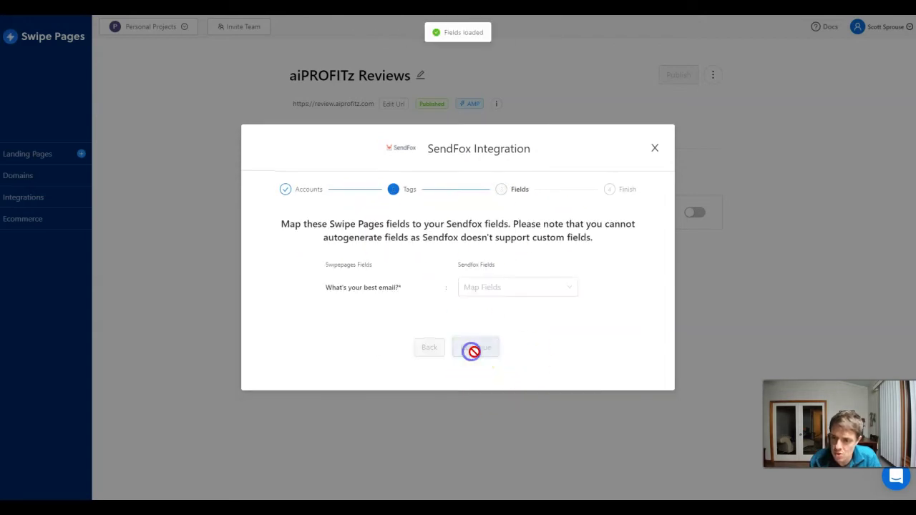
{"action": "left_click", "coordinate": [494, 286]}
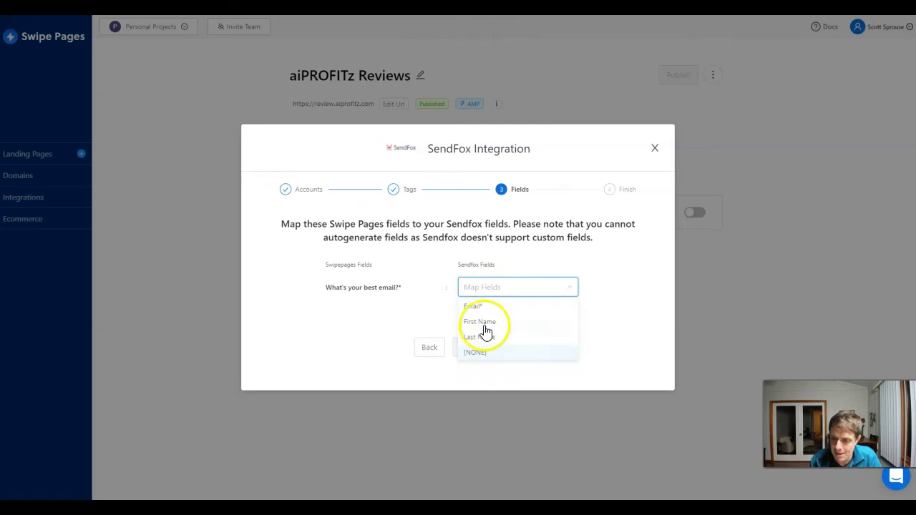
{"action": "left_click", "coordinate": [483, 307]}
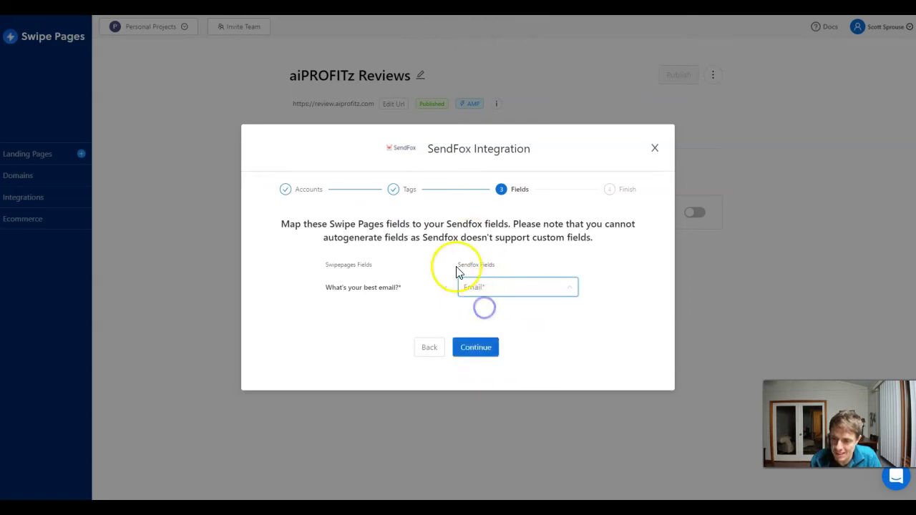
{"action": "left_click", "coordinate": [485, 350]}
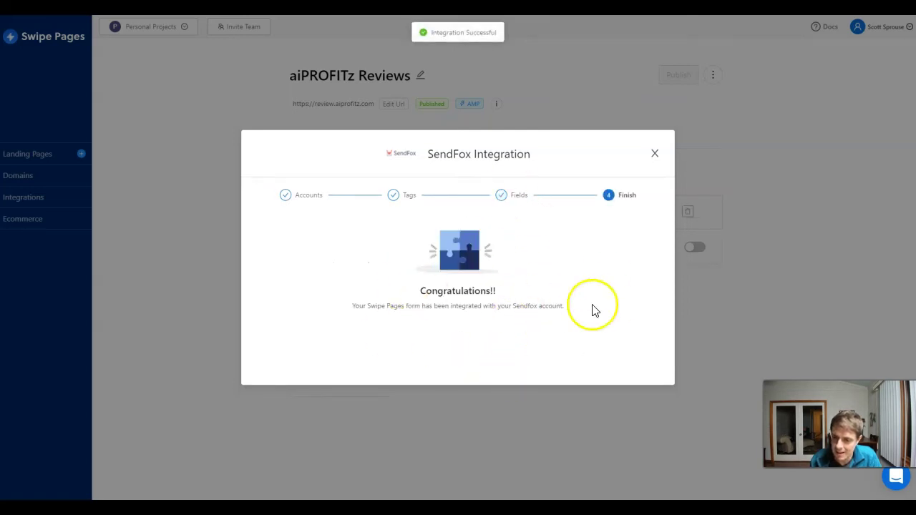
{"action": "left_click", "coordinate": [655, 157]}
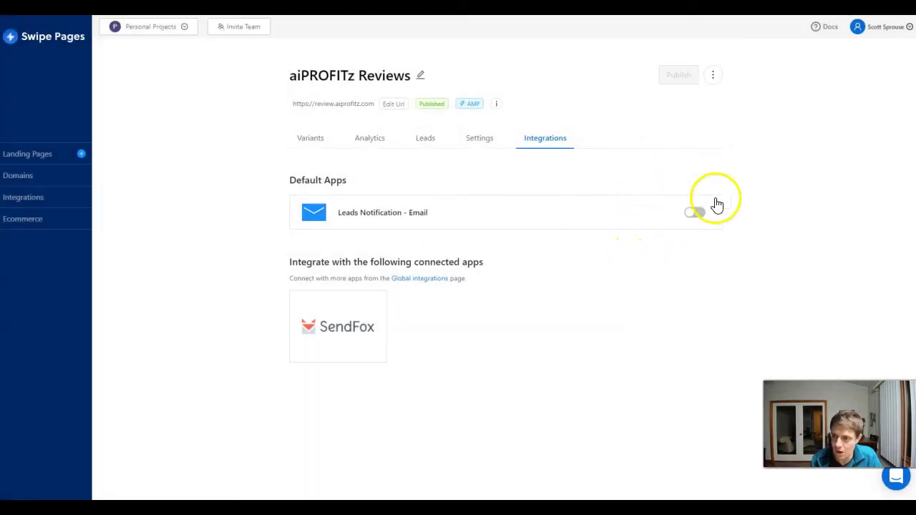
- Enable Leads Notification email, enter the sender and recipient e-mail addresses, and save
{"action": "left_click", "coordinate": [694, 212]}
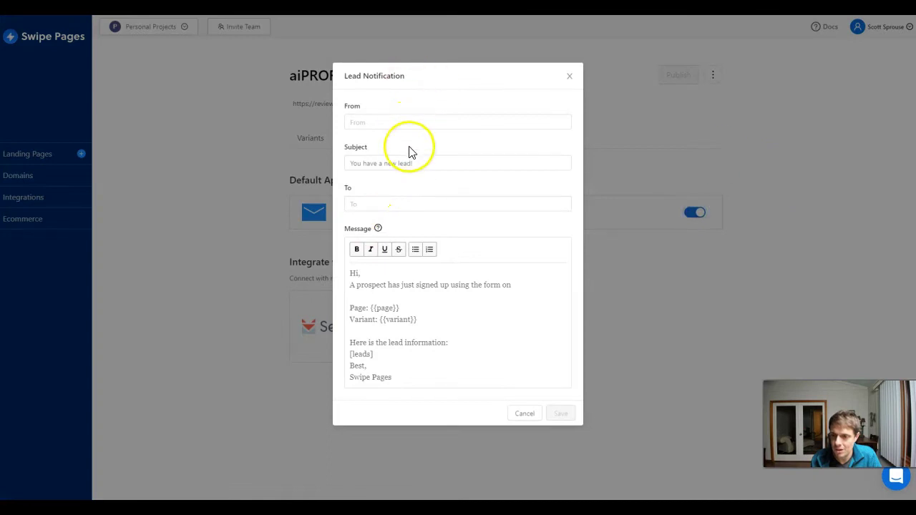
{"action": "left_click", "coordinate": [430, 122]}
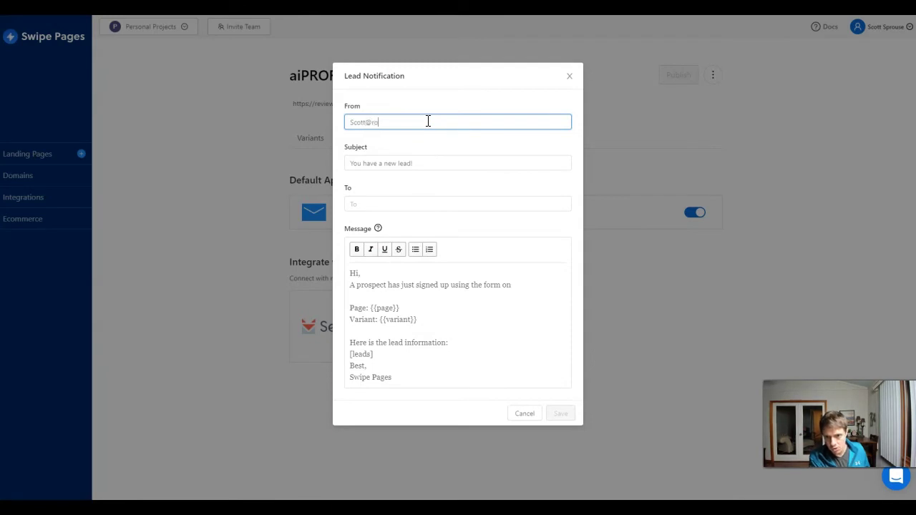
{"action": "left_click", "coordinate": [346, 184]}
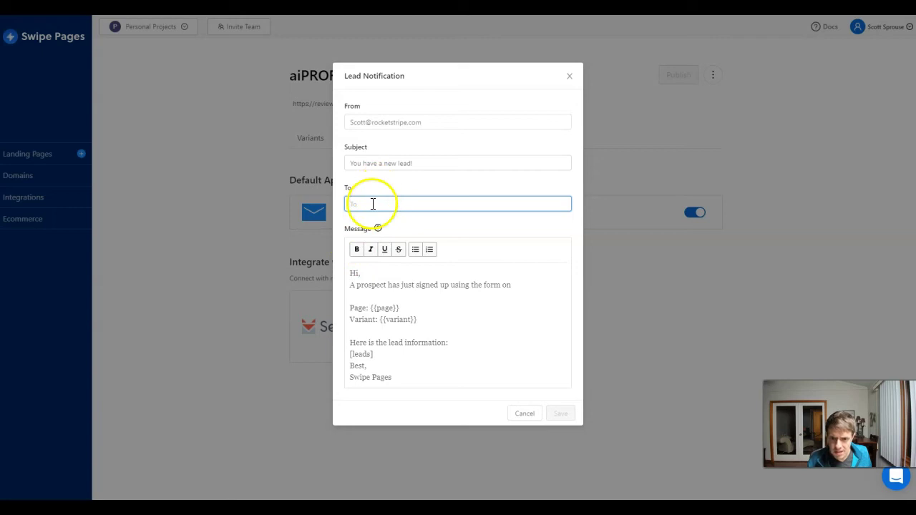
{"action": "key", "text": "ctrl+v"}
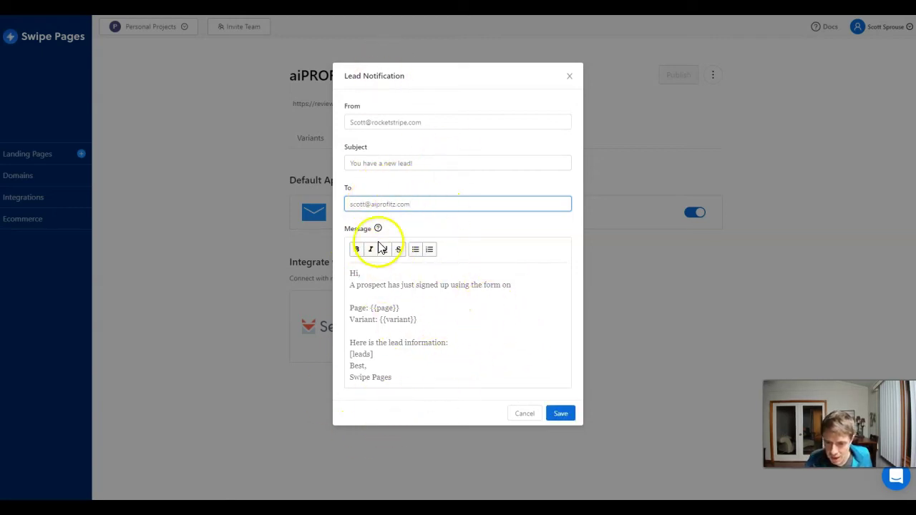
{"action": "left_click", "coordinate": [565, 417]}
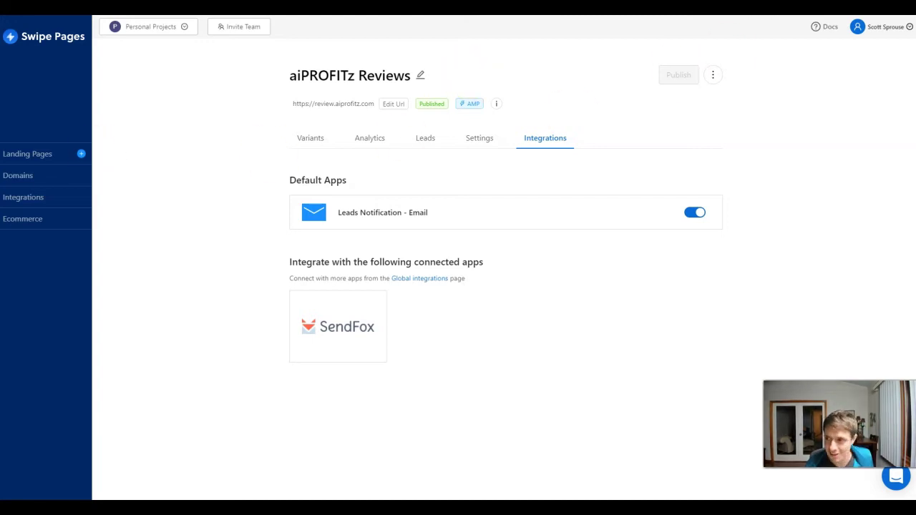
- Reload review.aiprofitz.com in the incognito window and submit a test e-mail through Sign Me Up!
{"action": "key", "text": "alt+Tab"}
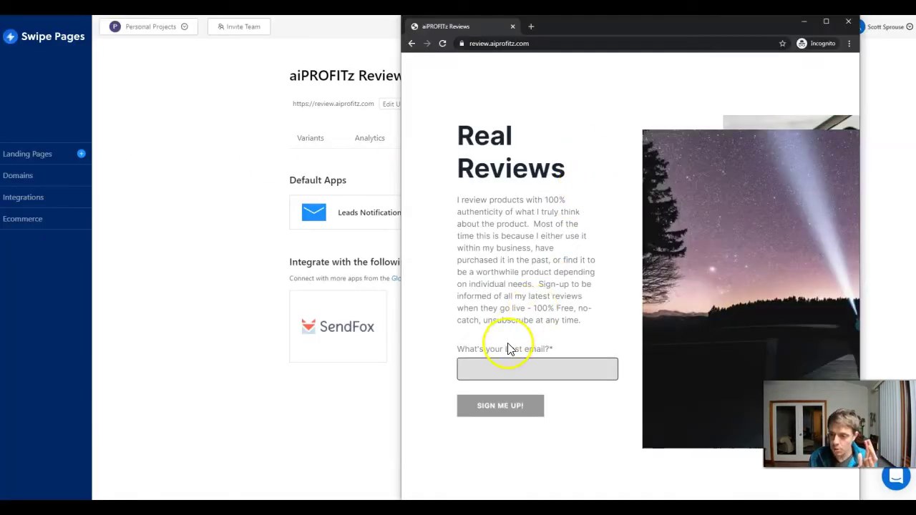
{"action": "left_click", "coordinate": [441, 46]}
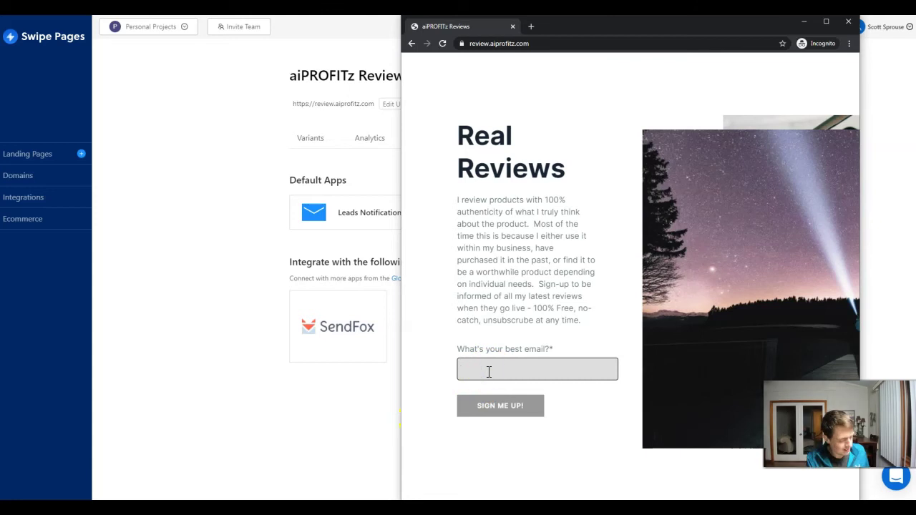
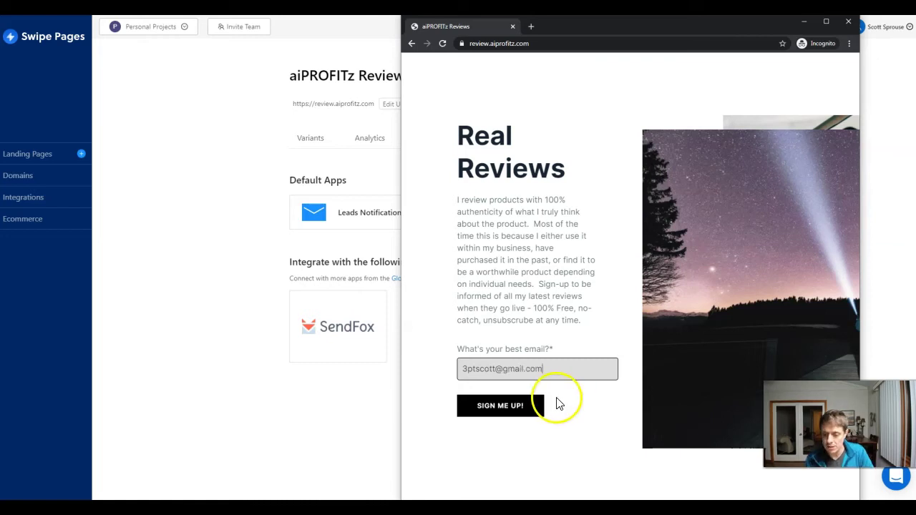
{"action": "left_click", "coordinate": [512, 415]}
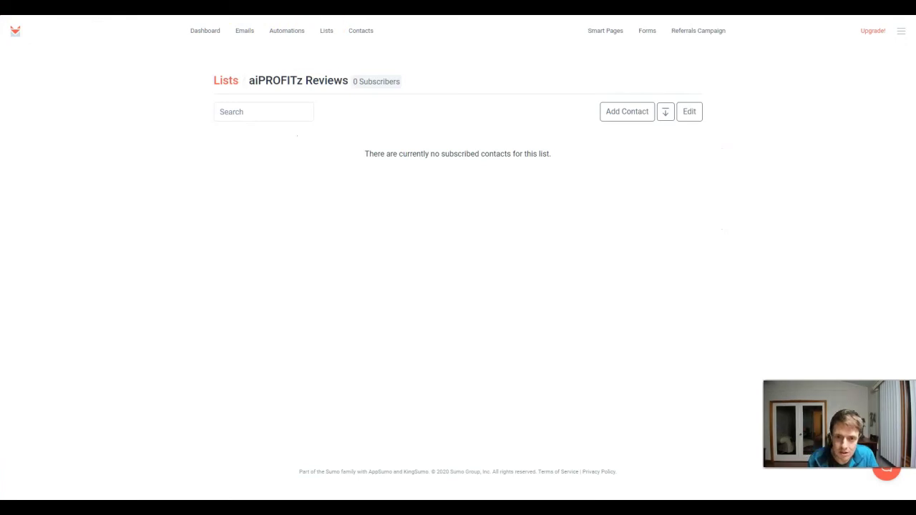
- Reload the SendFox aiPROFITz Reviews list to confirm 1 active subscriber
{"action": "key", "text": "F5"}
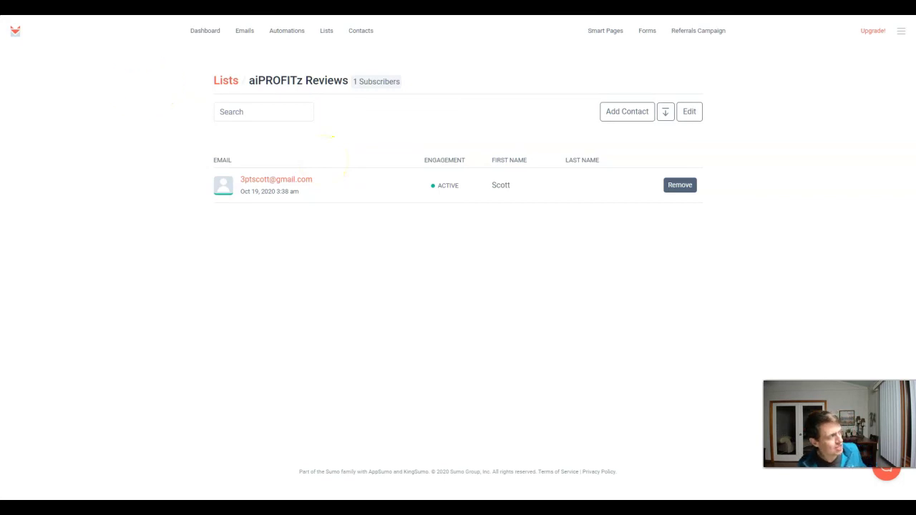
{"action": "key", "text": "ctrl+Tab"}
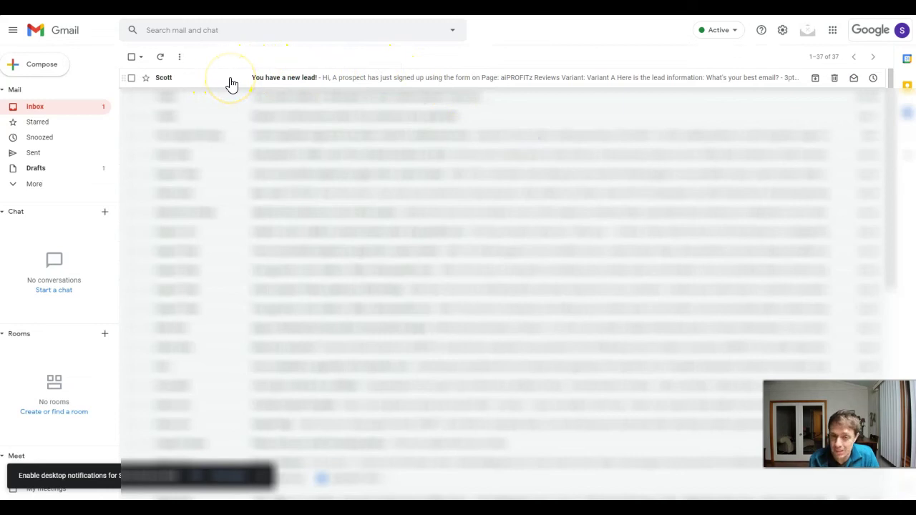
- Open the 'You have a new lead!' email and highlight its Variant A name
{"action": "left_click", "coordinate": [231, 81]}
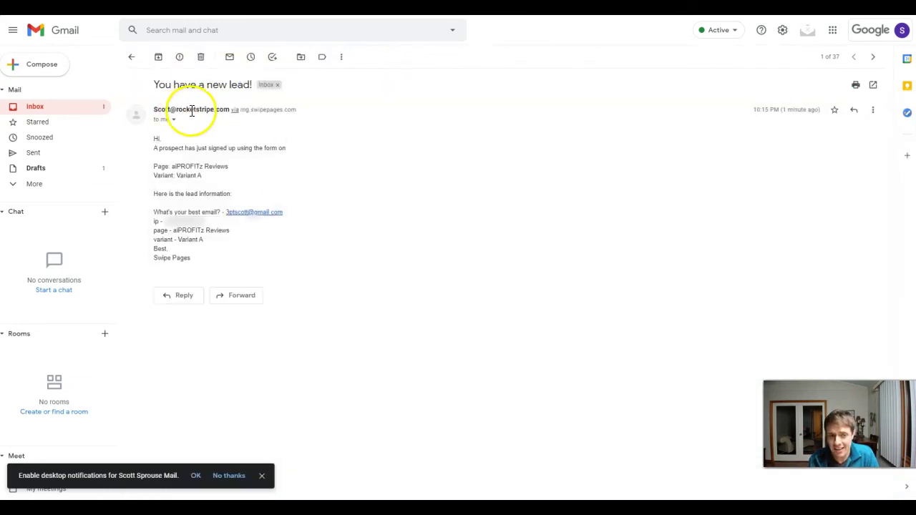
{"action": "mouse_move", "coordinate": [193, 111]}
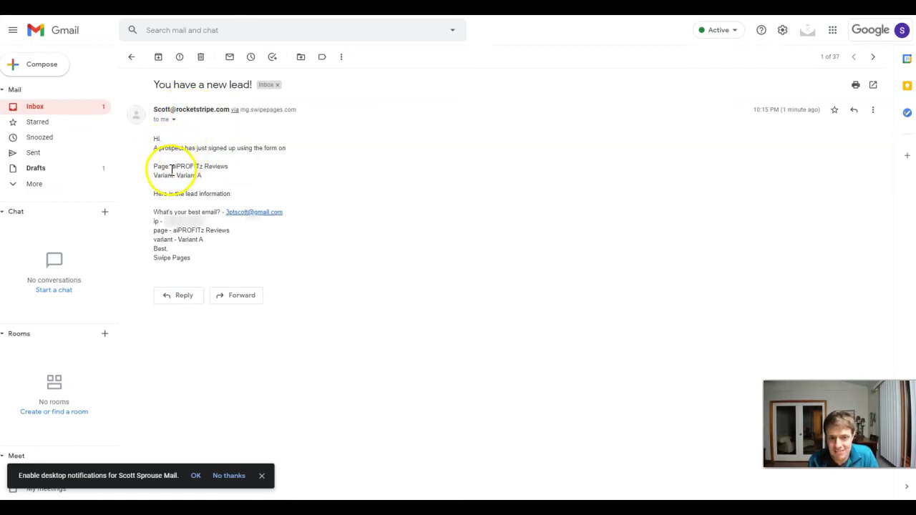
{"action": "left_click_drag", "start_coordinate": [172, 166], "coordinate": [176, 175]}
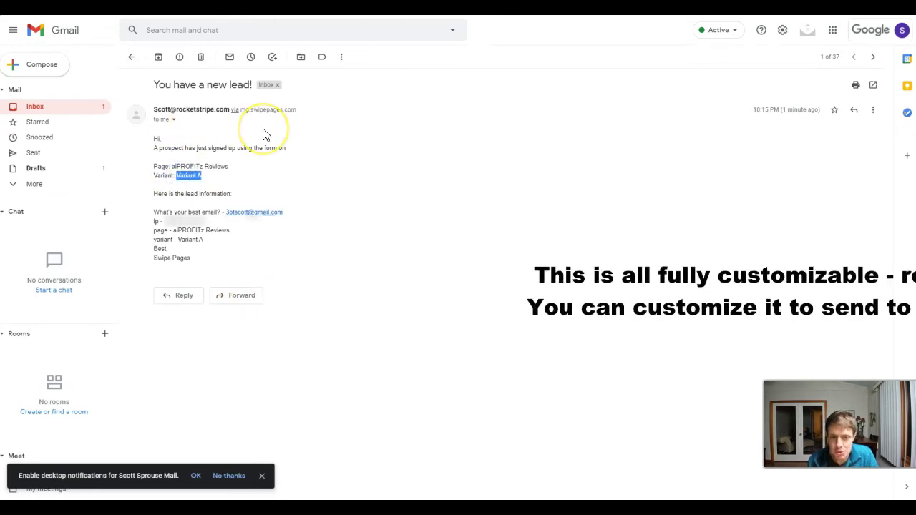